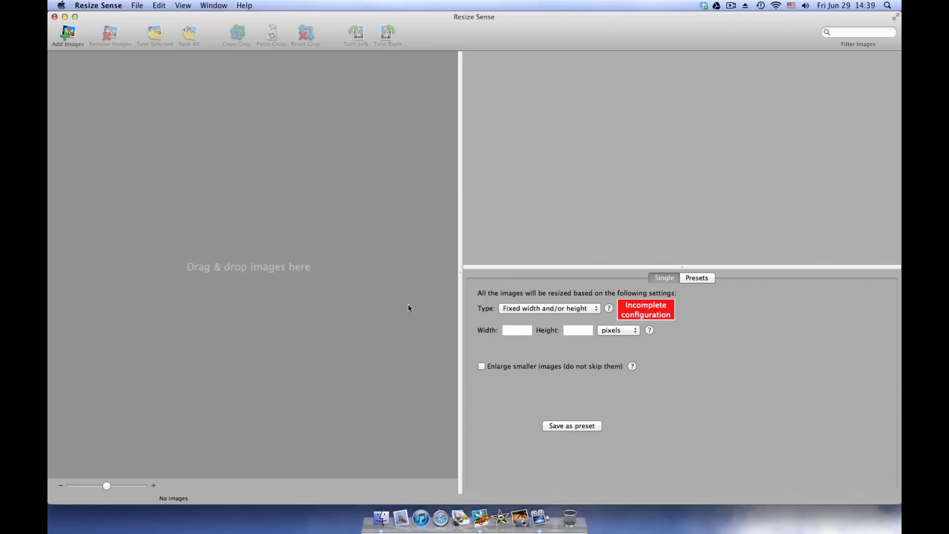
Import the nine selected photos and the Photos folder from Finder into Resize Sense.
{"action": "key", "text": "super+Tab"}
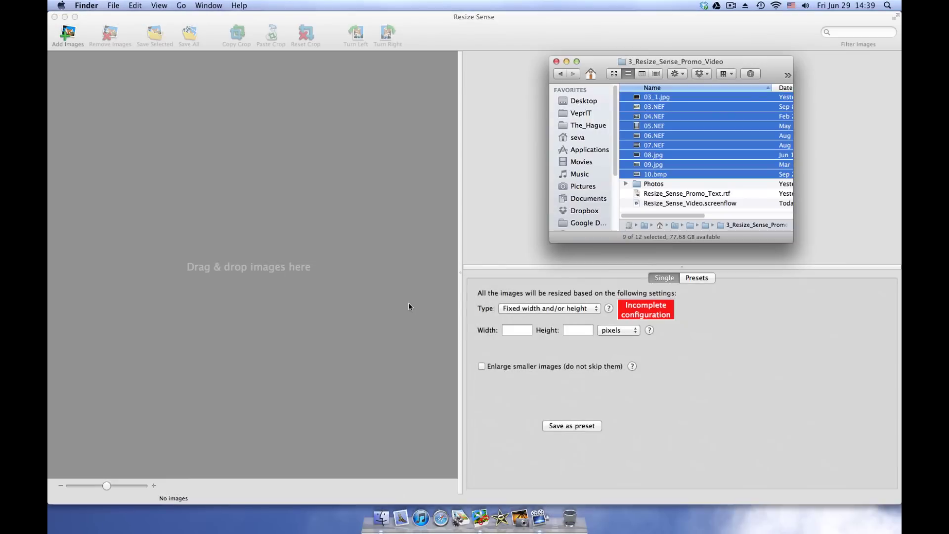
{"action": "left_click_drag", "start_coordinate": [657, 133], "coordinate": [433, 164]}
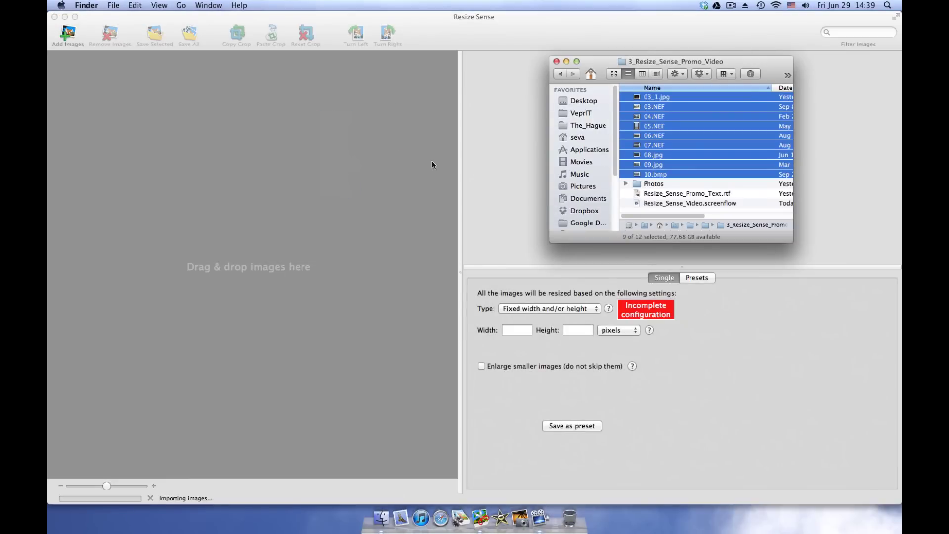
{"action": "left_click", "coordinate": [643, 183]}
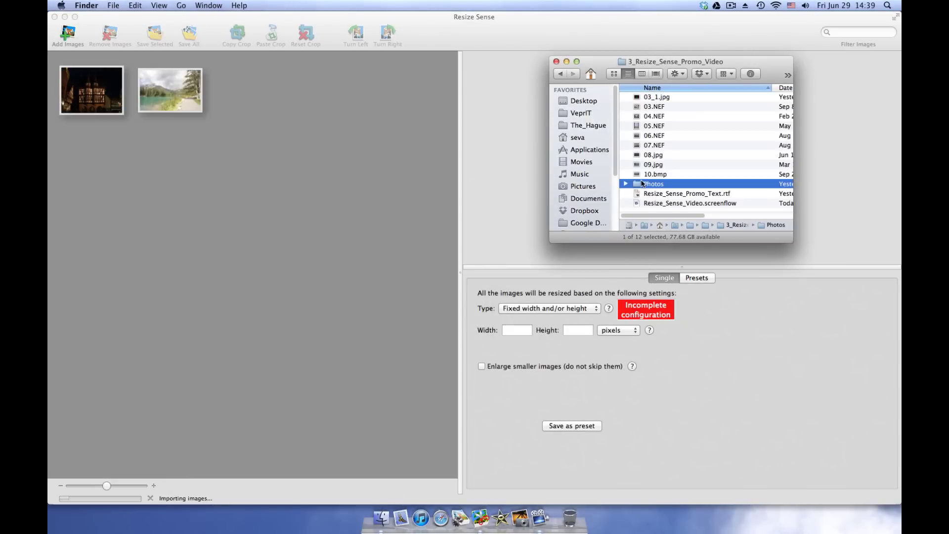
{"action": "left_click", "coordinate": [408, 174]}
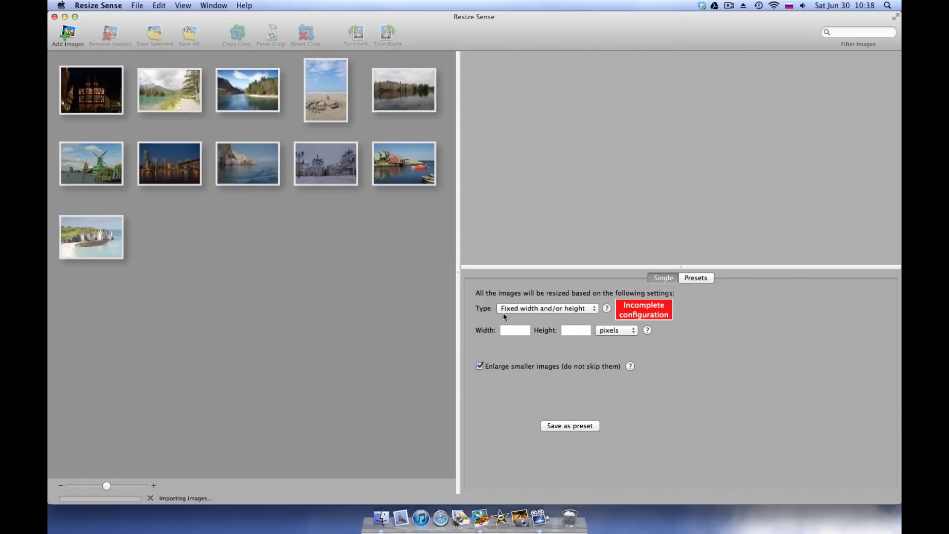
{"action": "left_click", "coordinate": [503, 312]}
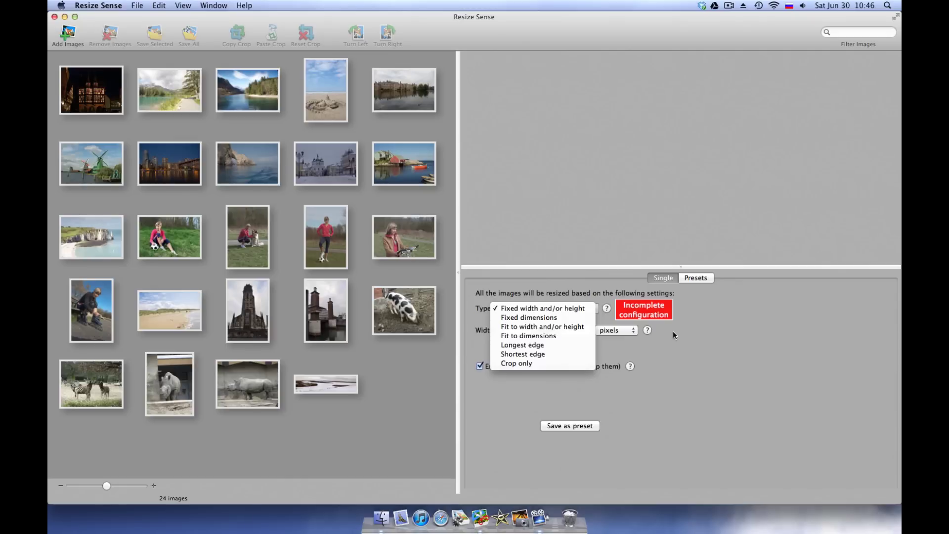
Set a fixed resize of width 4 and height 6 inches at 300 pixels per inch.
{"action": "left_click", "coordinate": [546, 309]}
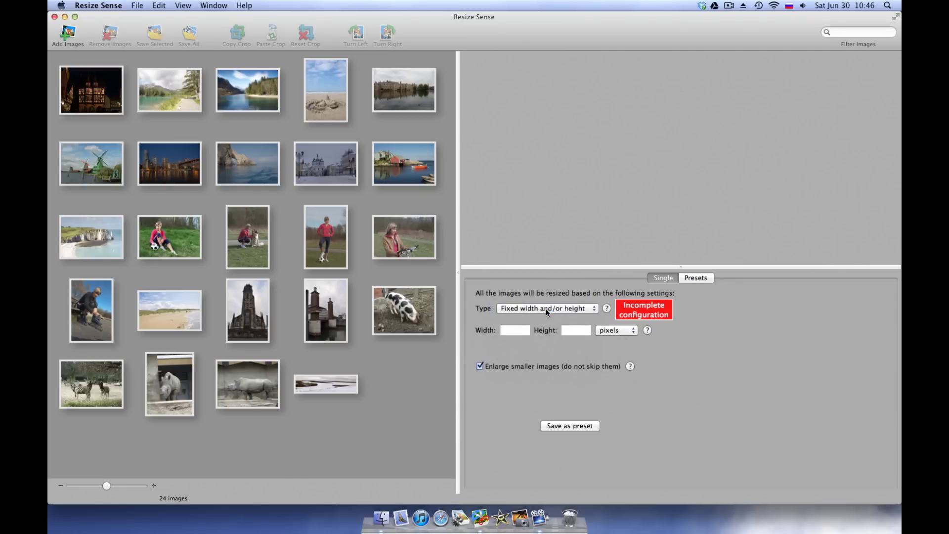
{"action": "left_click", "coordinate": [520, 331]}
{"action": "type", "text": "4"}
{"action": "key", "text": "Tab"}
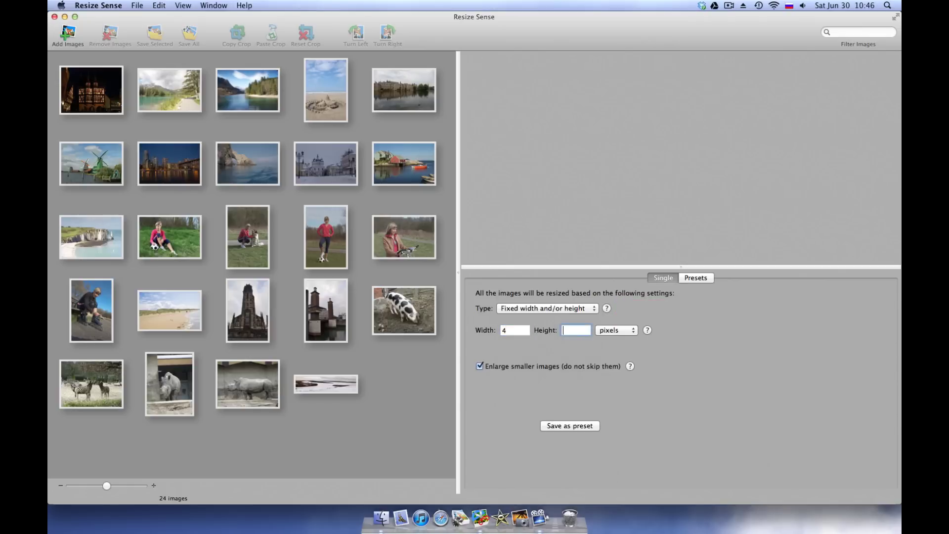
{"action": "type", "text": "6"}
{"action": "left_click", "coordinate": [615, 330]}
{"action": "left_click", "coordinate": [604, 349]}
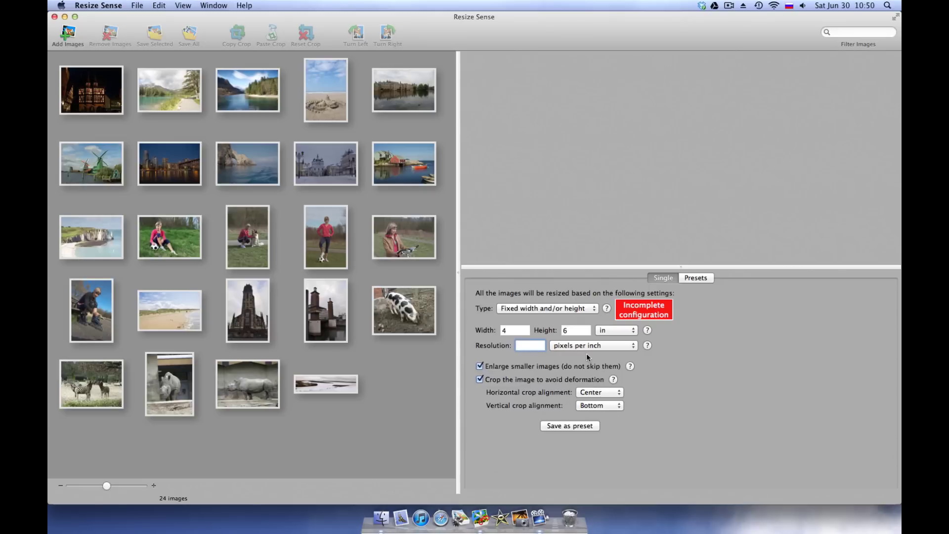
{"action": "type", "text": "300"}
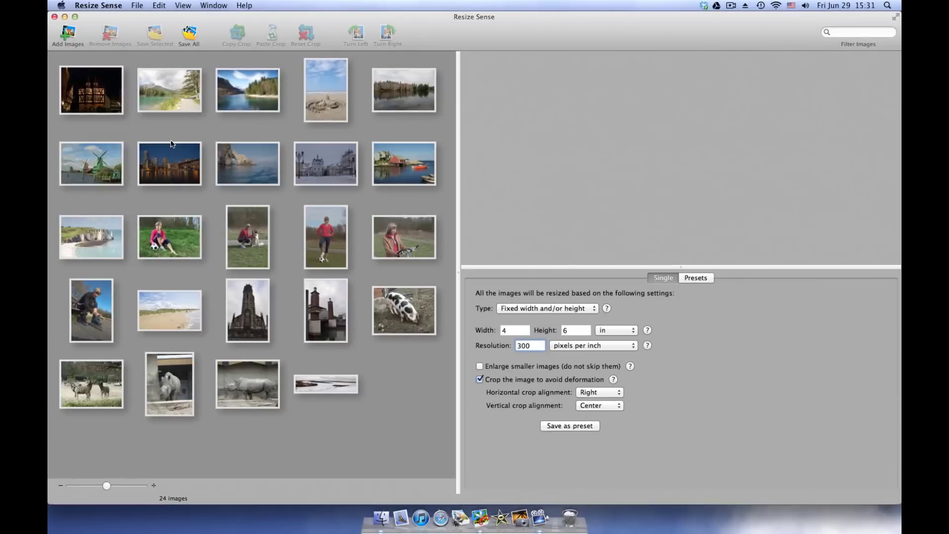
Preview the night-time town photo, turning Enlarge smaller images on and back off.
{"action": "left_click", "coordinate": [73, 88]}
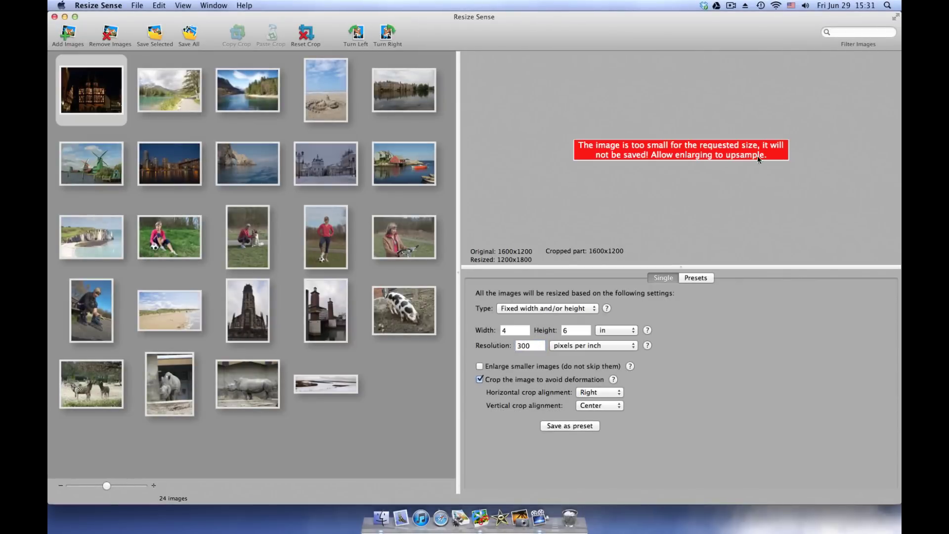
{"action": "left_click", "coordinate": [479, 366]}
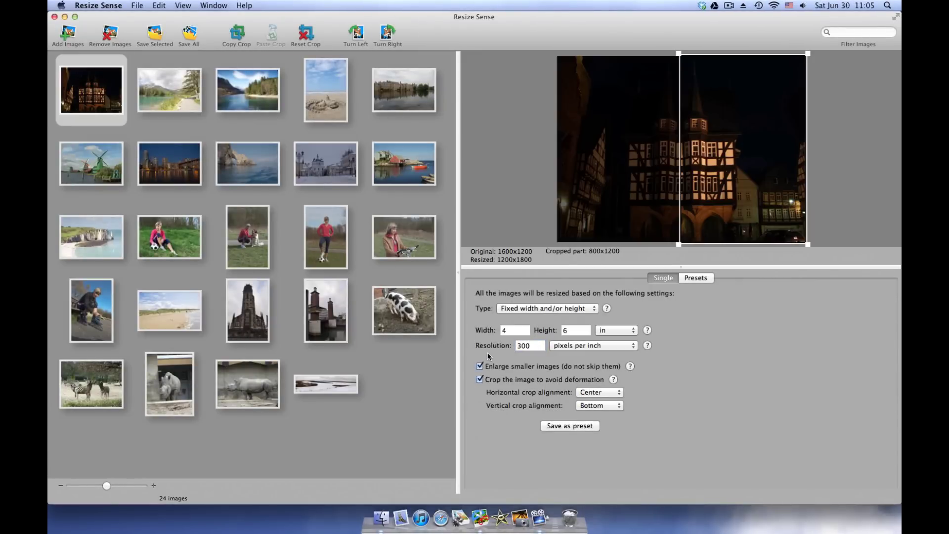
{"action": "left_click", "coordinate": [480, 366]}
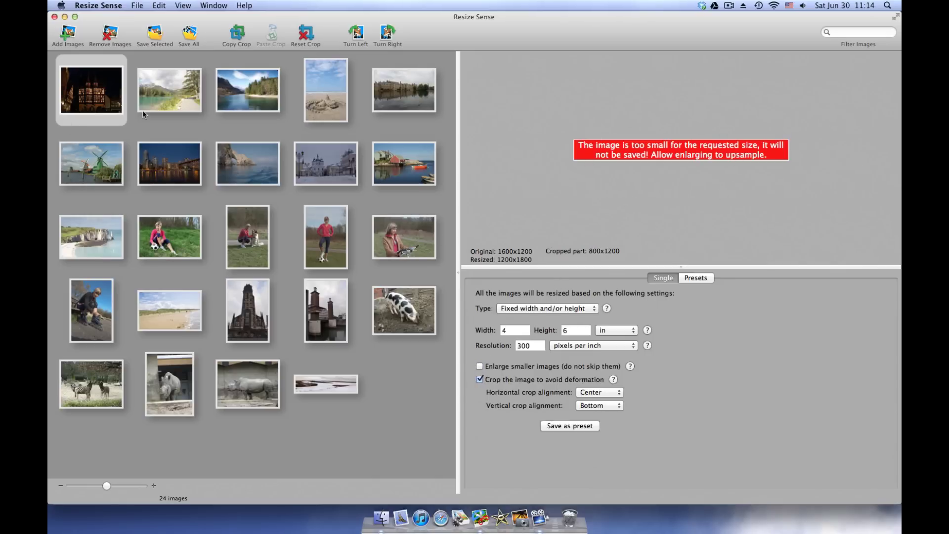
Preview the mountain lake photo with cropping turned off, then turn cropping back on.
{"action": "left_click", "coordinate": [142, 111]}
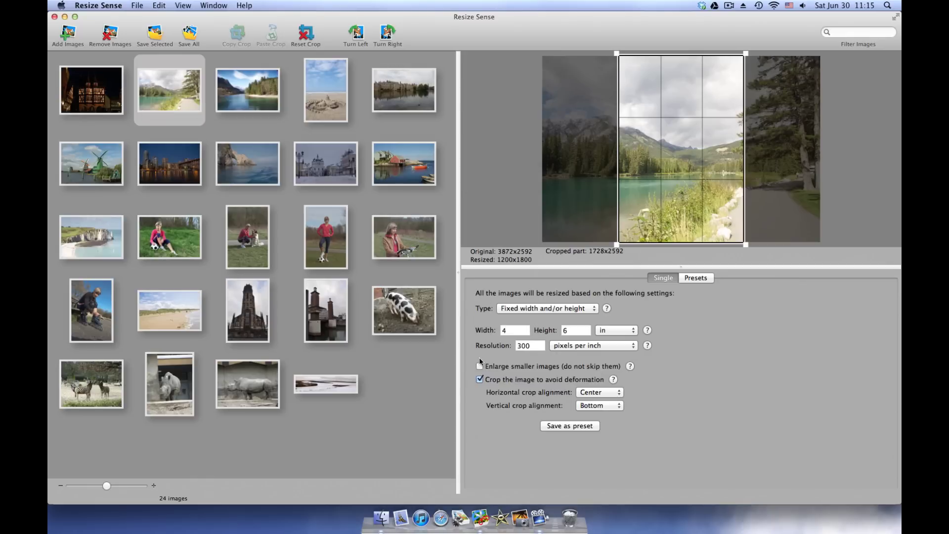
{"action": "left_click", "coordinate": [479, 377]}
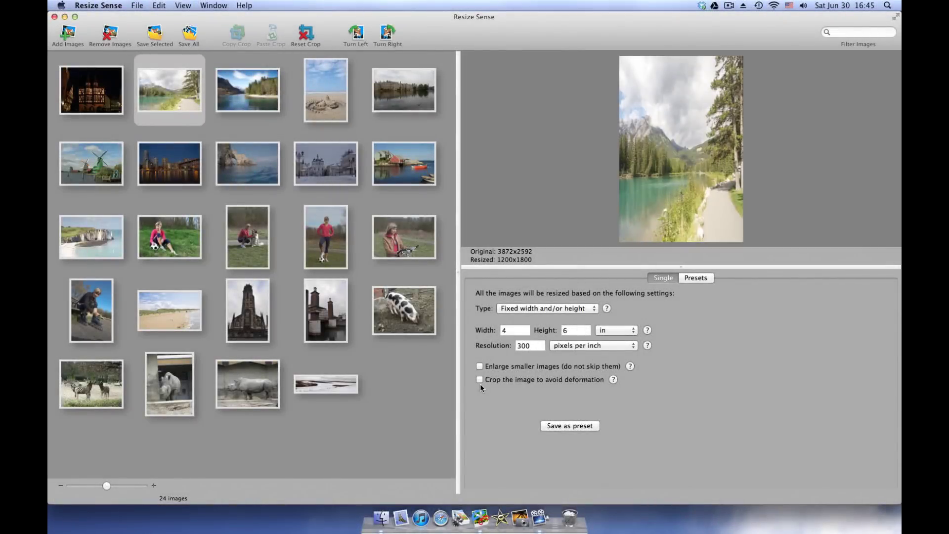
{"action": "left_click", "coordinate": [479, 379]}
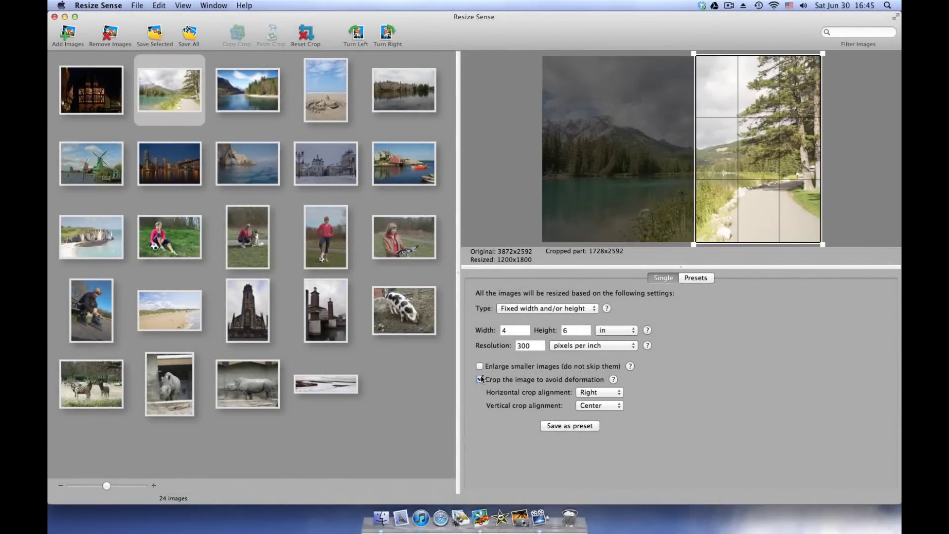
Centre the crop horizontally and shrink the crop box to its smallest allowed size.
{"action": "left_click", "coordinate": [589, 396]}
{"action": "left_click", "coordinate": [592, 382]}
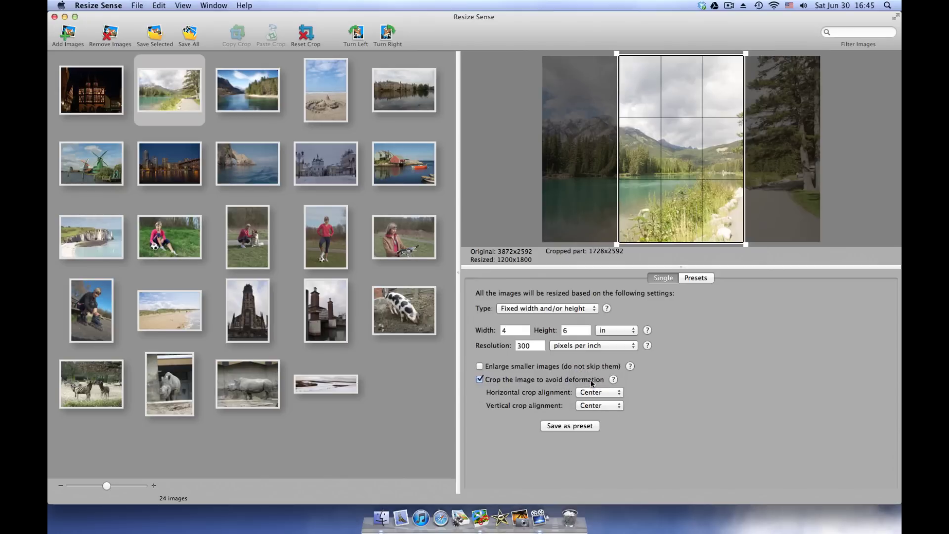
{"action": "left_click_drag", "start_coordinate": [618, 244], "coordinate": [703, 152]}
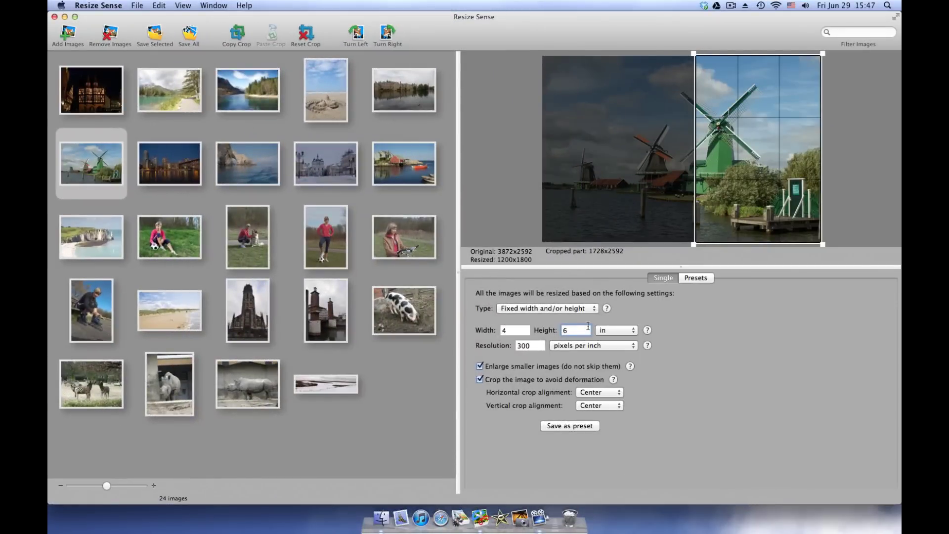
Clear the height value, then check the rhino and beach photo crop previews.
{"action": "key", "text": "BackSpace"}
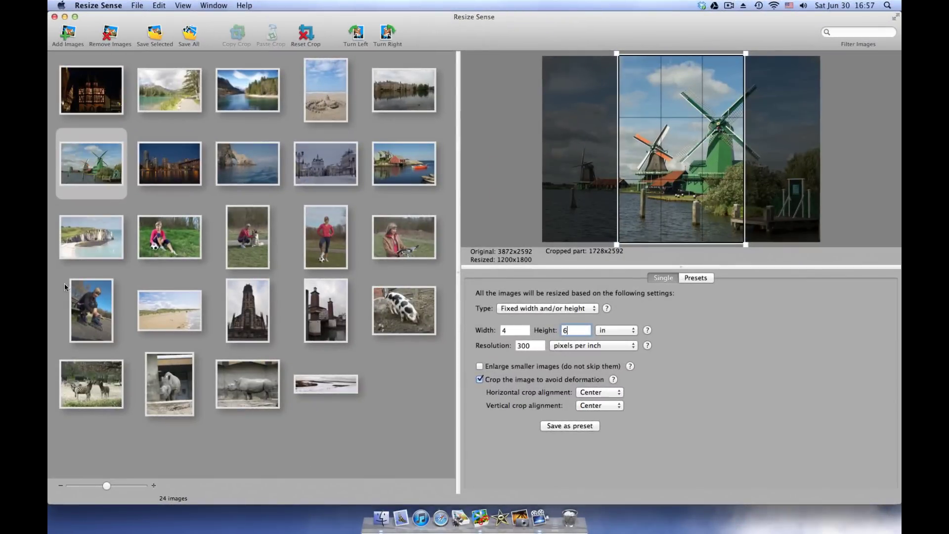
{"action": "left_click", "coordinate": [170, 367]}
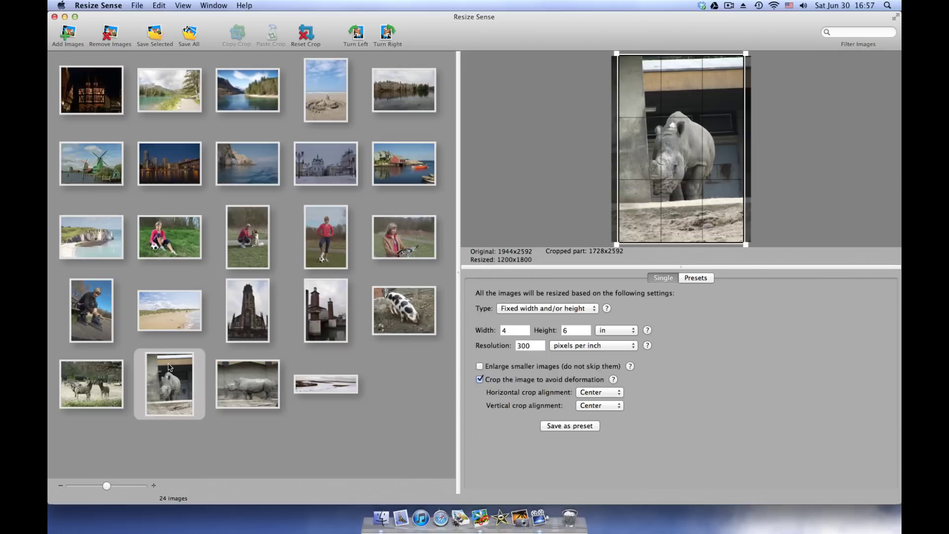
{"action": "left_click", "coordinate": [169, 307]}
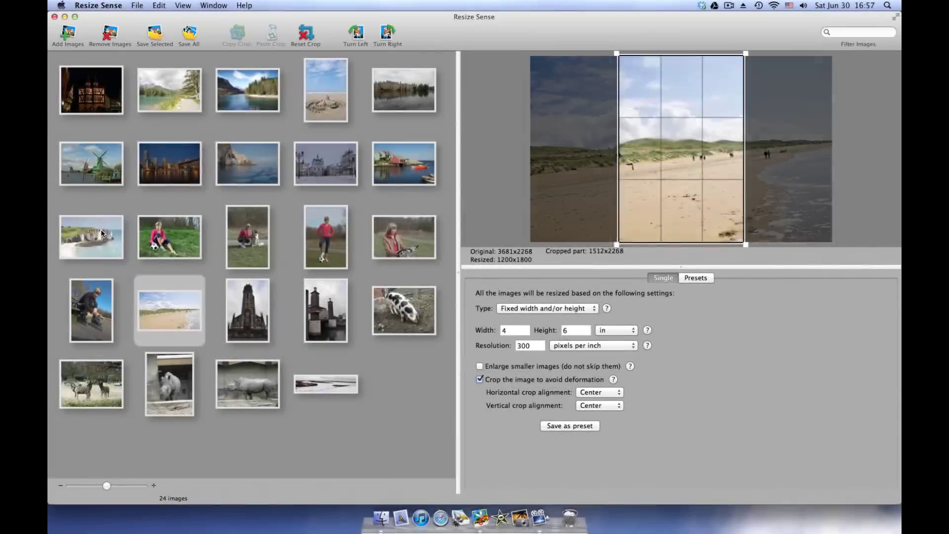
{"action": "left_click", "coordinate": [181, 175]}
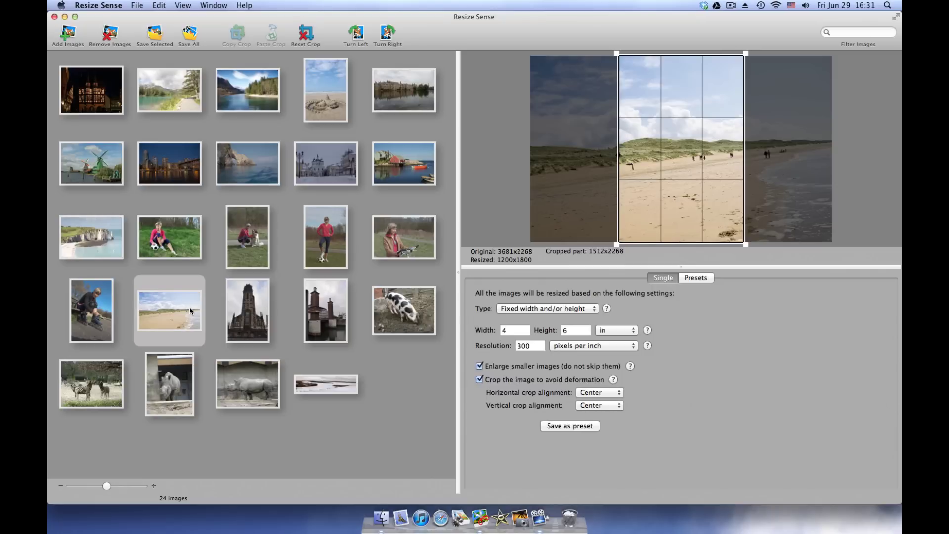
Switch to Fixed dimensions and preview the ball, dog, church, night city, cliff and beach crops.
{"action": "left_click", "coordinate": [503, 309]}
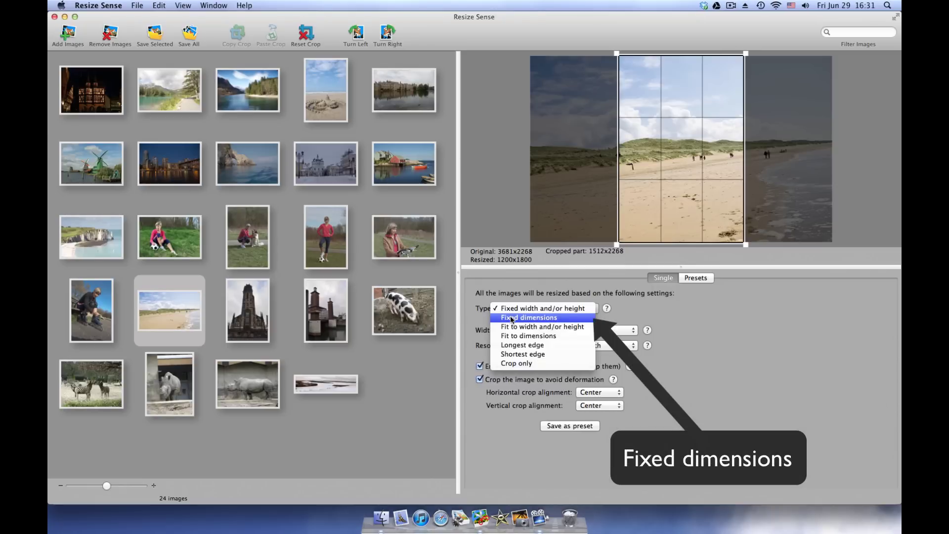
{"action": "left_click", "coordinate": [511, 319]}
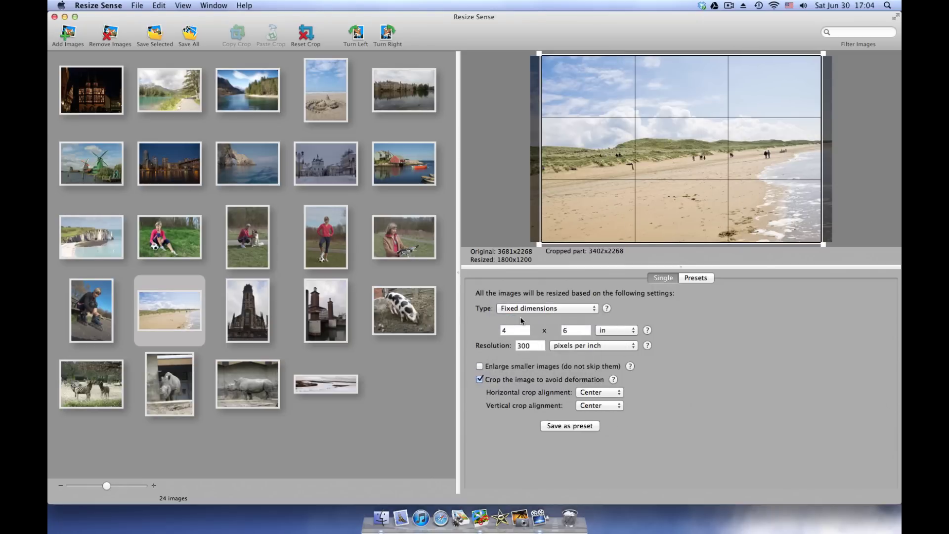
{"action": "left_click", "coordinate": [200, 236]}
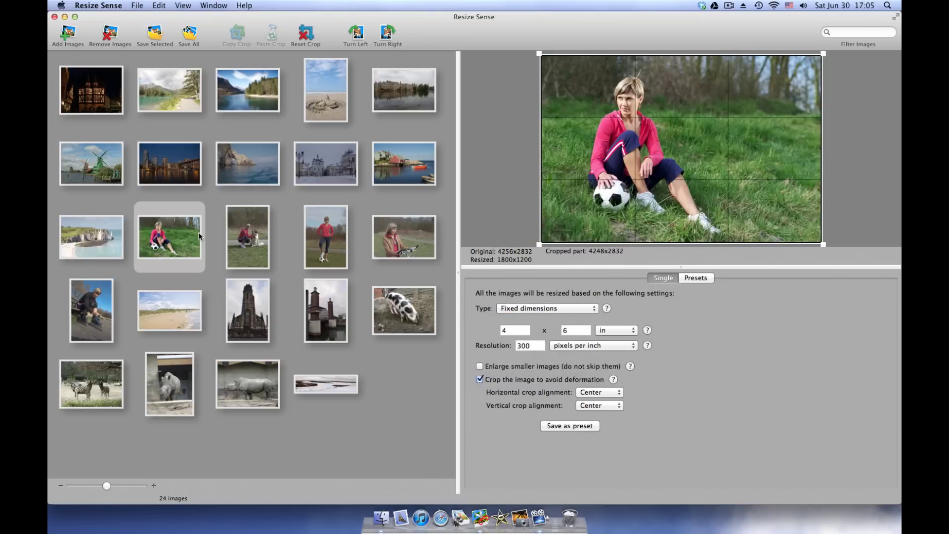
{"action": "left_click", "coordinate": [257, 236]}
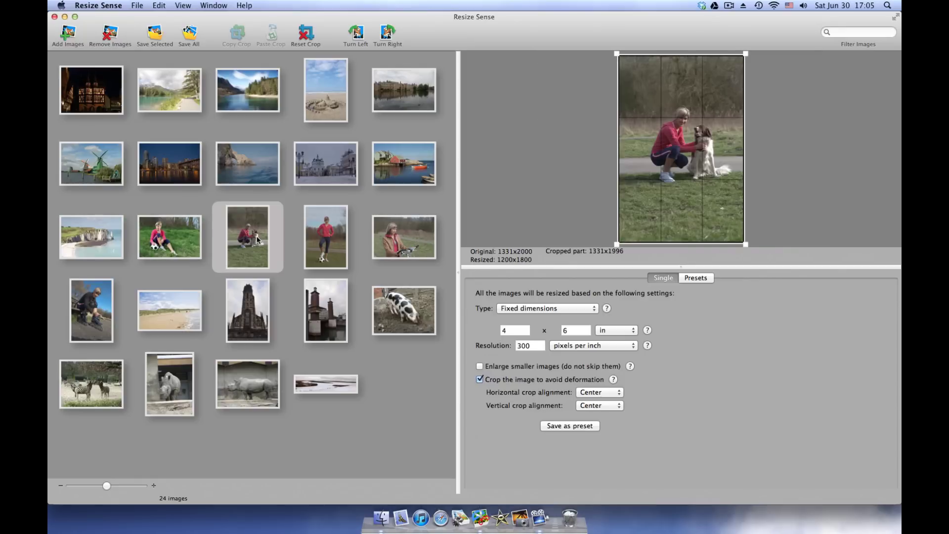
{"action": "left_click", "coordinate": [255, 296]}
{"action": "left_click", "coordinate": [174, 171]}
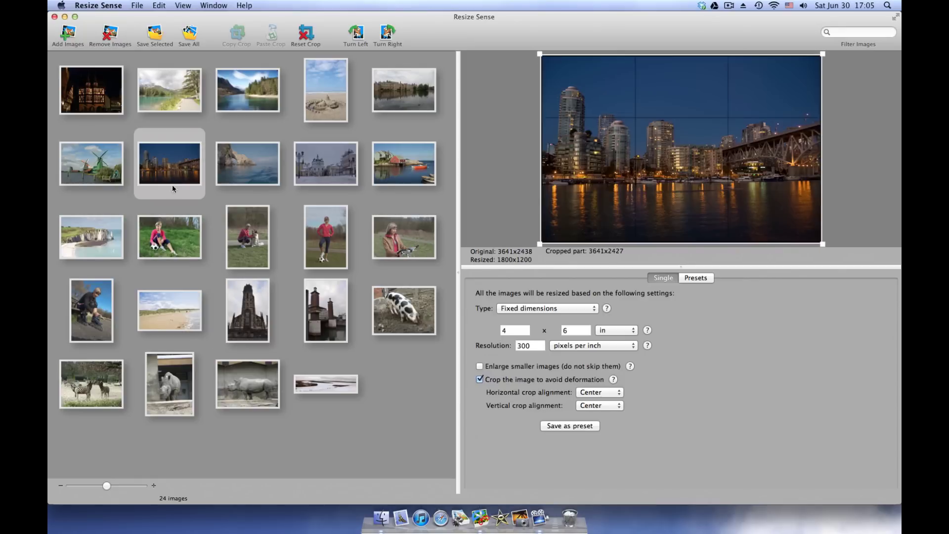
{"action": "left_click", "coordinate": [106, 236]}
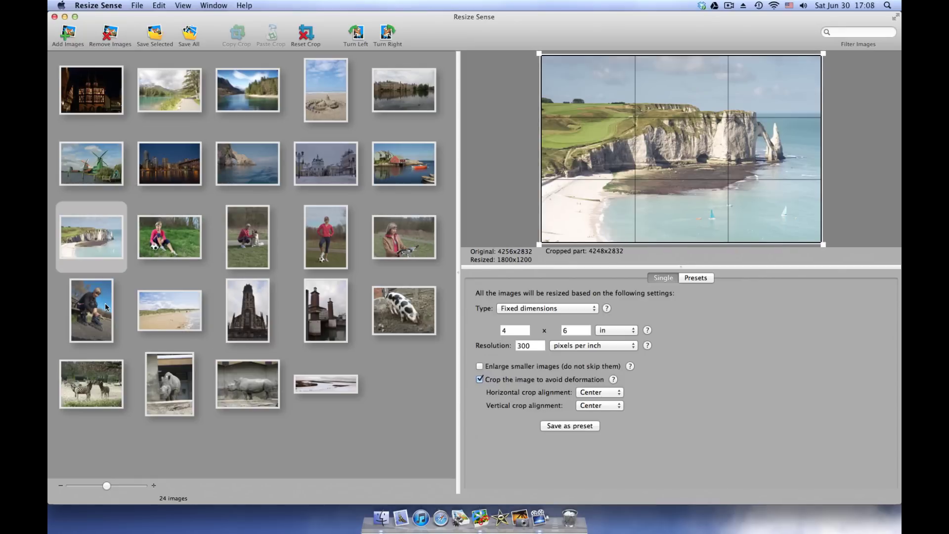
{"action": "left_click", "coordinate": [158, 306]}
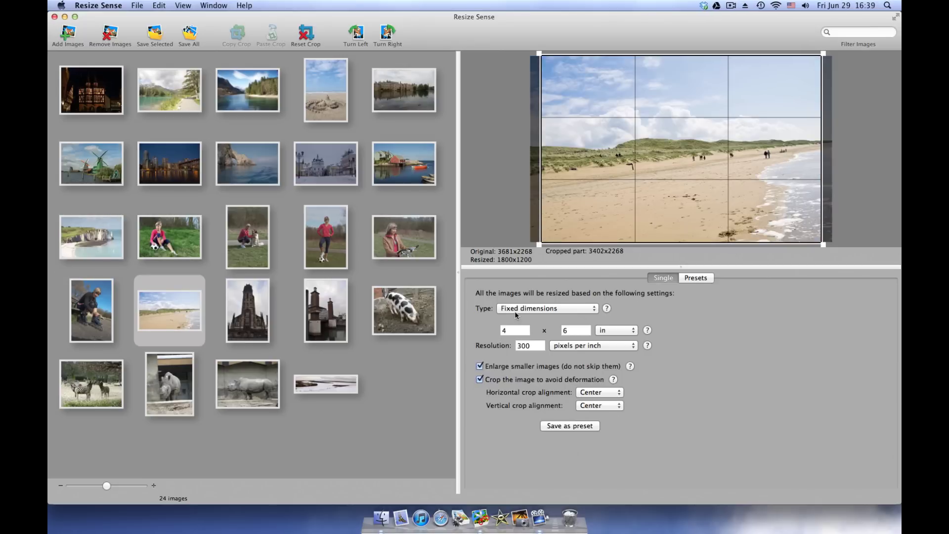
Change the resize type to Fit to dimensions, fitting the uncropped beach photo to 1800×1109.
{"action": "left_click", "coordinate": [515, 310]}
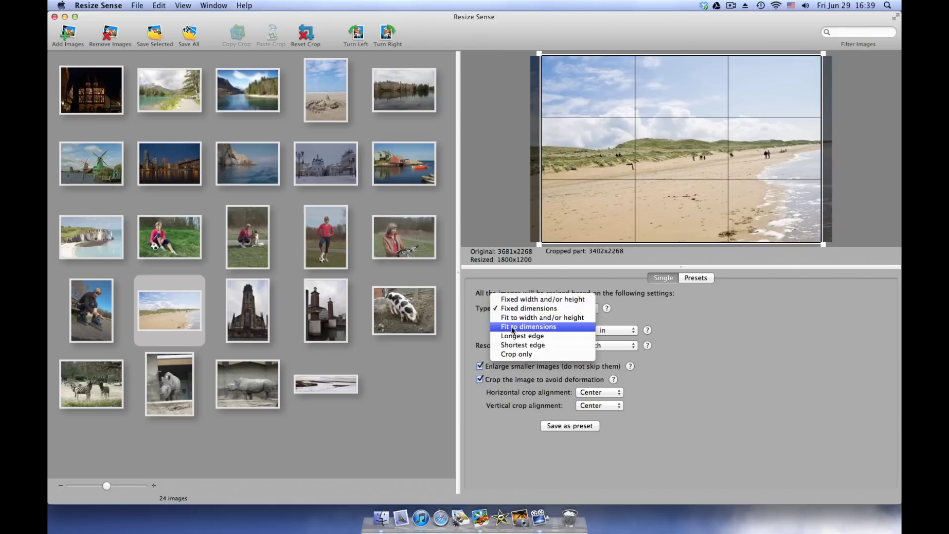
{"action": "left_click", "coordinate": [514, 328]}
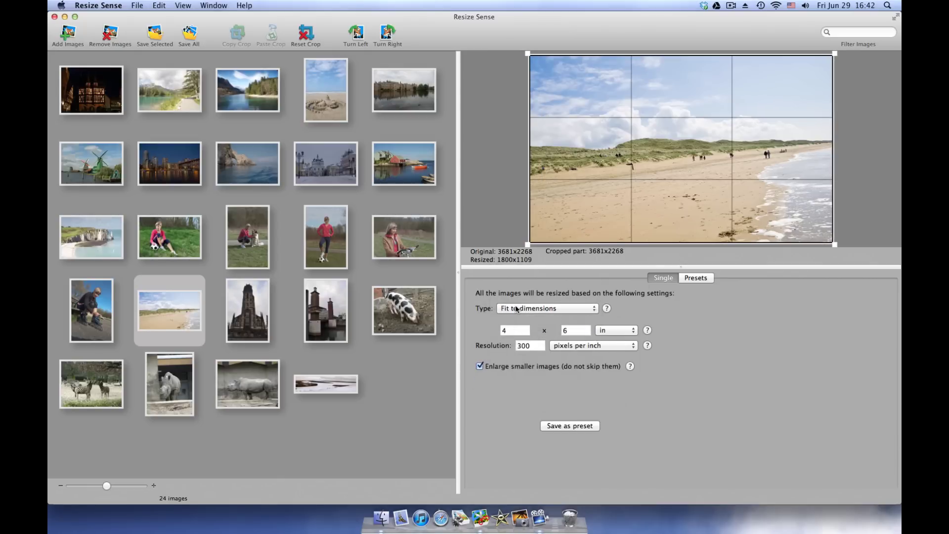
{"action": "left_click", "coordinate": [517, 307]}
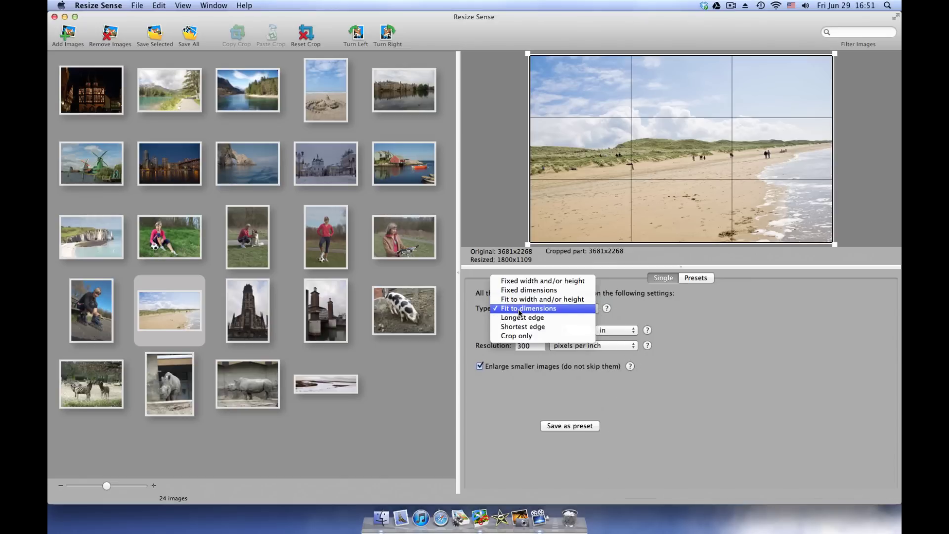
Use Longest edge resizing with a 6 in edge at 300 ppi.
{"action": "left_click", "coordinate": [515, 318]}
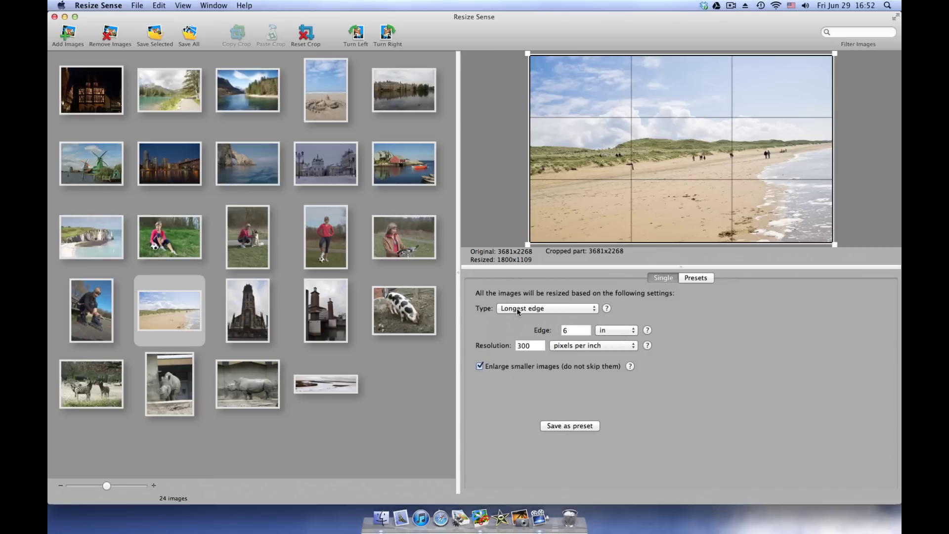
{"action": "left_click", "coordinate": [518, 309]}
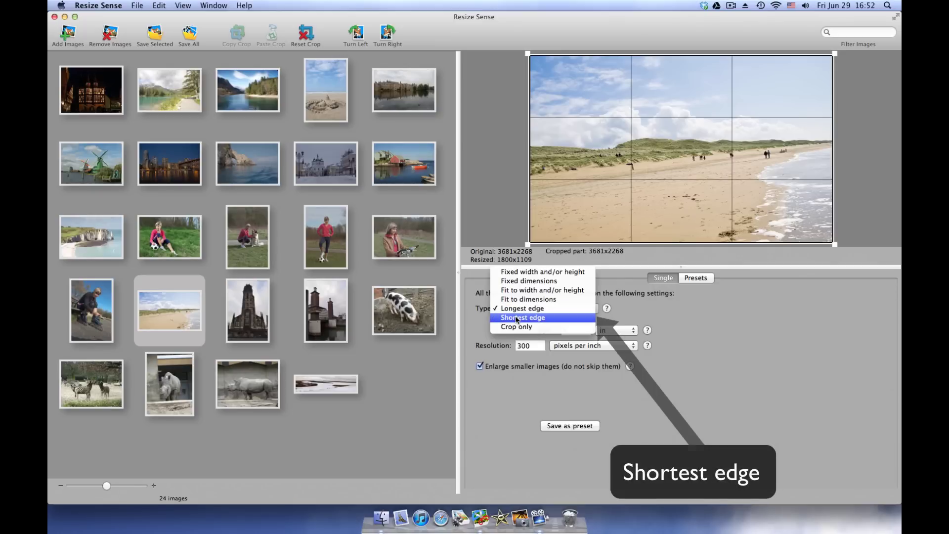
Try the Shortest edge resize type, then switch to Crop only.
{"action": "left_click", "coordinate": [517, 318]}
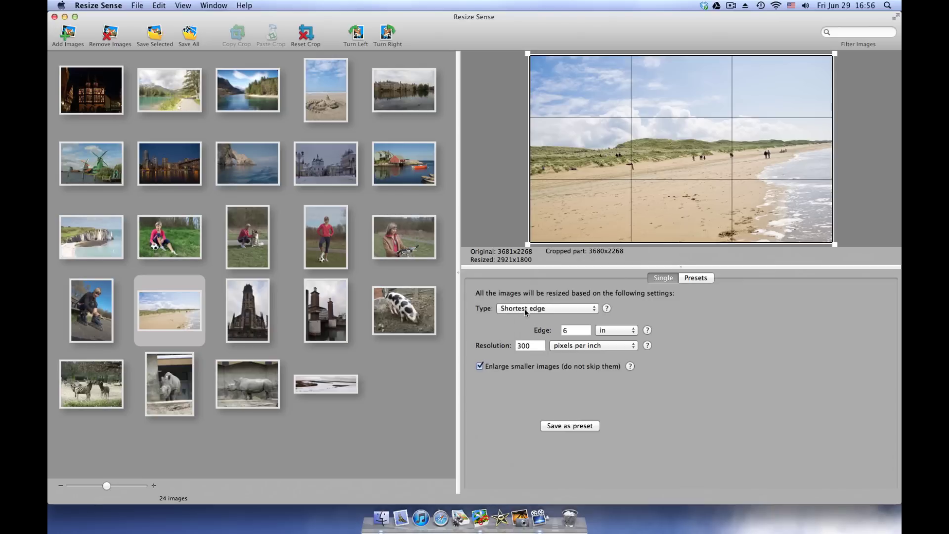
{"action": "left_click", "coordinate": [525, 308]}
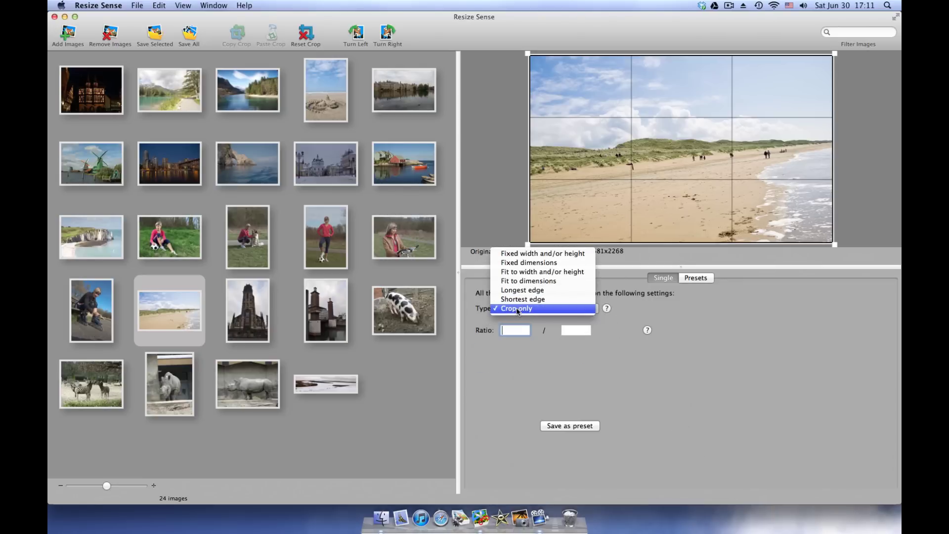
{"action": "left_click", "coordinate": [518, 319]}
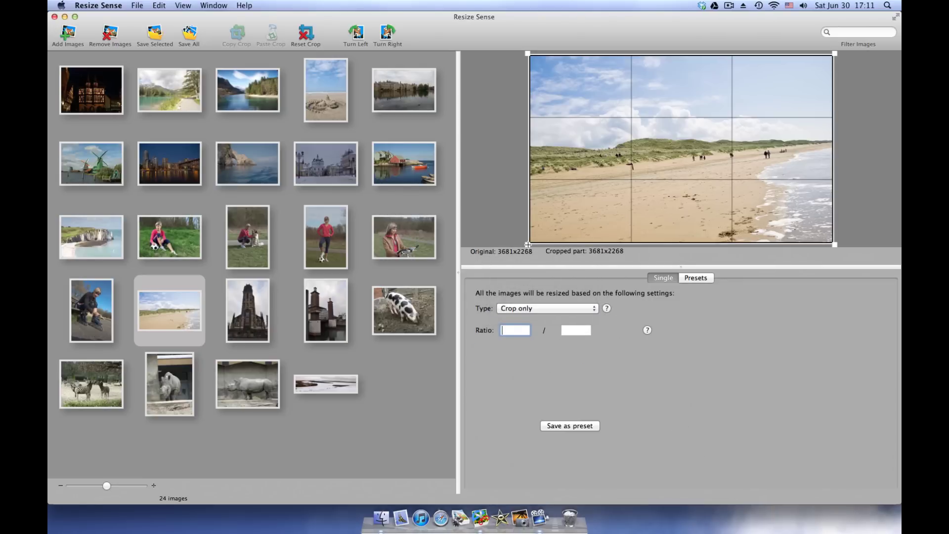
Shrink the beach photo's crop box and set the crop ratio to 3:4.
{"action": "left_click_drag", "start_coordinate": [528, 244], "coordinate": [760, 120]}
{"action": "left_click", "coordinate": [517, 329]}
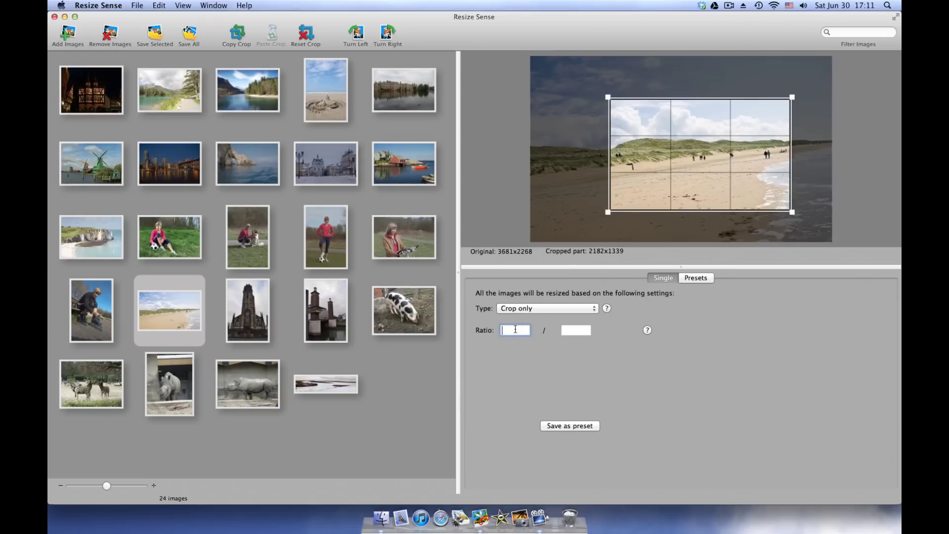
{"action": "type", "text": "3"}
{"action": "key", "text": "Tab"}
{"action": "type", "text": "4"}
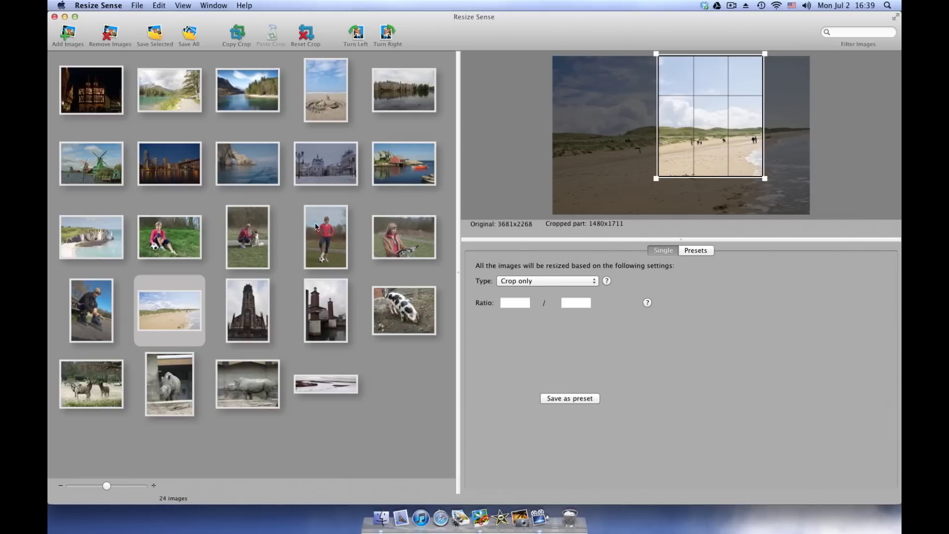
Crop the rhino photo around its head and paste that crop onto the zebra and pig photos.
{"action": "left_click", "coordinate": [247, 391]}
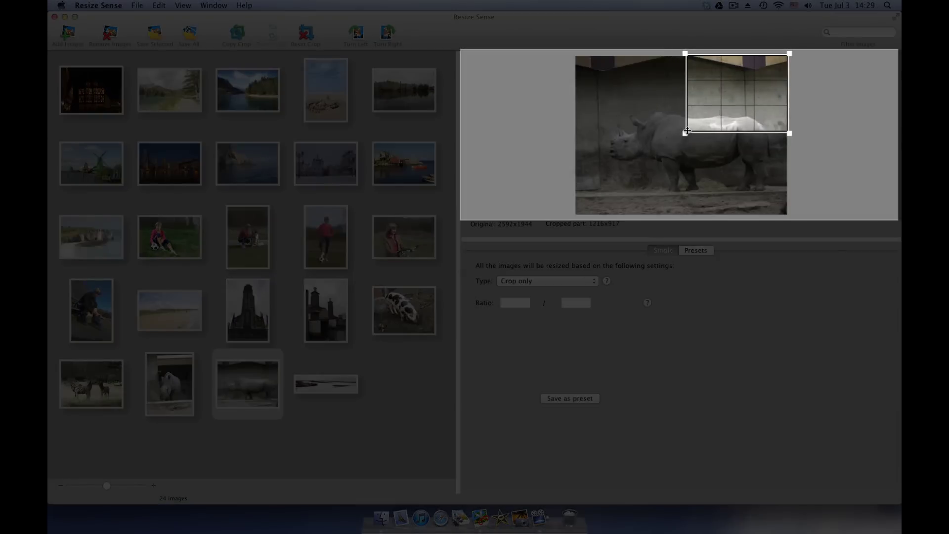
{"action": "left_click_drag", "start_coordinate": [736, 101], "coordinate": [644, 141]}
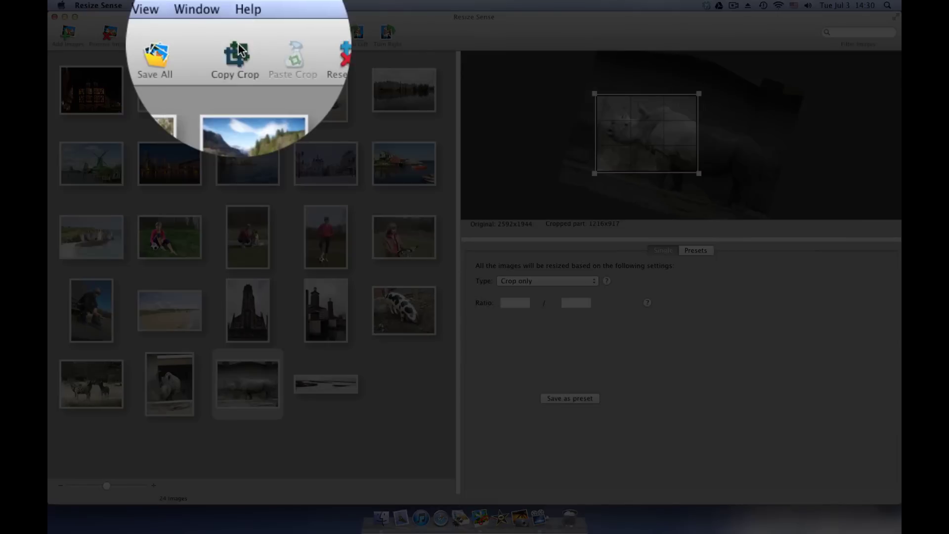
{"action": "left_click", "coordinate": [159, 387], "text": "super"}
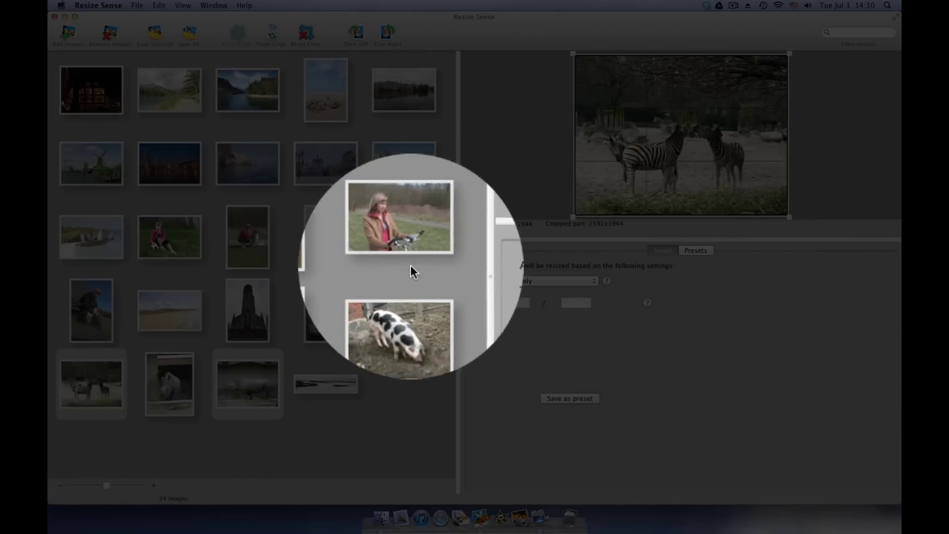
{"action": "left_click", "coordinate": [407, 301], "text": "super"}
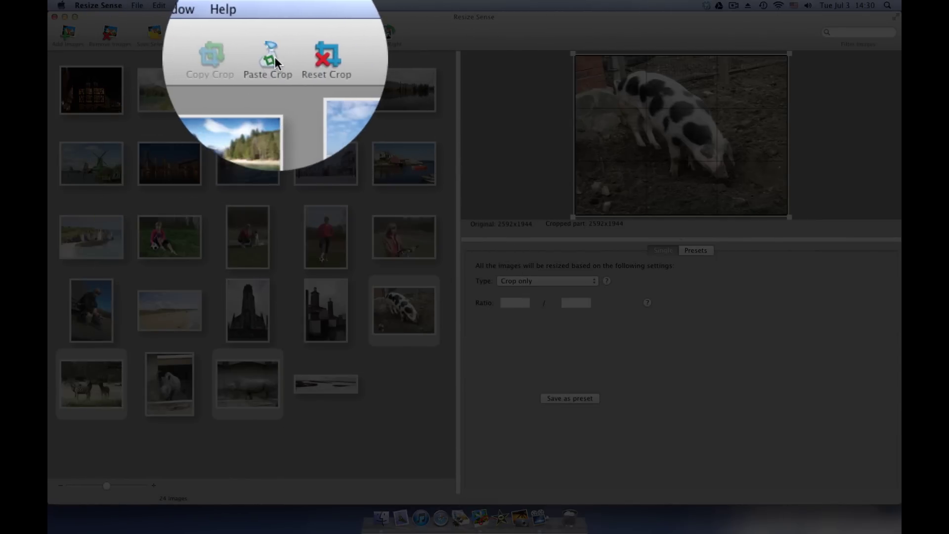
{"action": "left_click", "coordinate": [275, 47]}
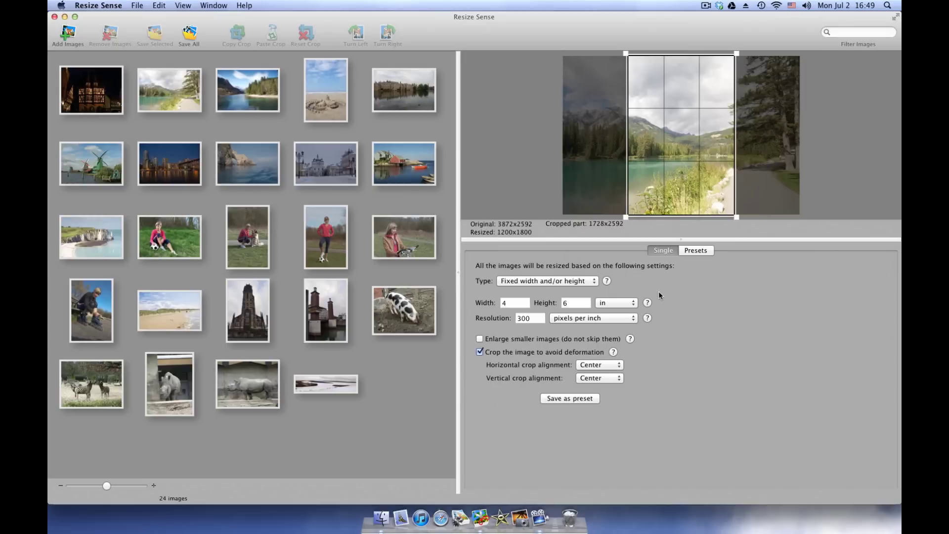
Save the current 4x6 in settings as a preset named My_Preset_1.
{"action": "left_click", "coordinate": [563, 399]}
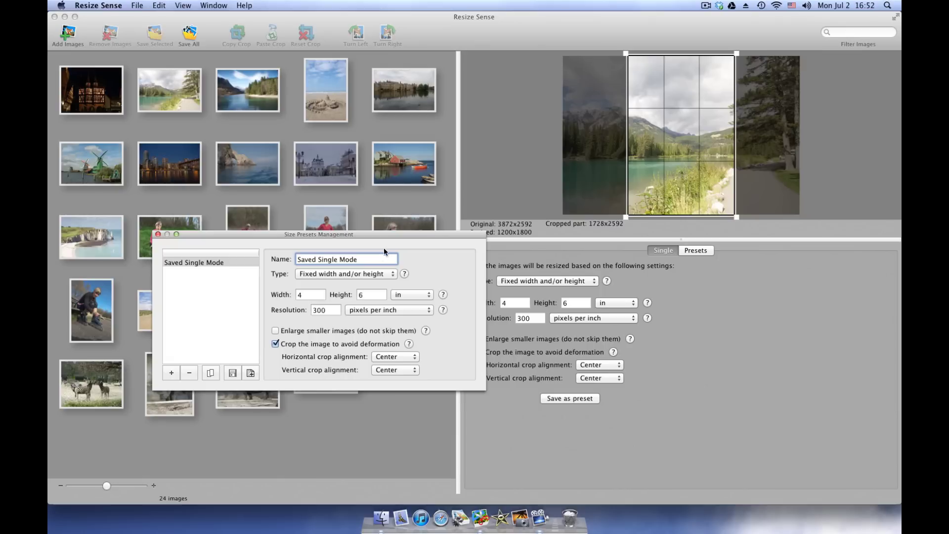
{"action": "triple_click", "coordinate": [377, 256]}
{"action": "type", "text": "My_Preset_1"}
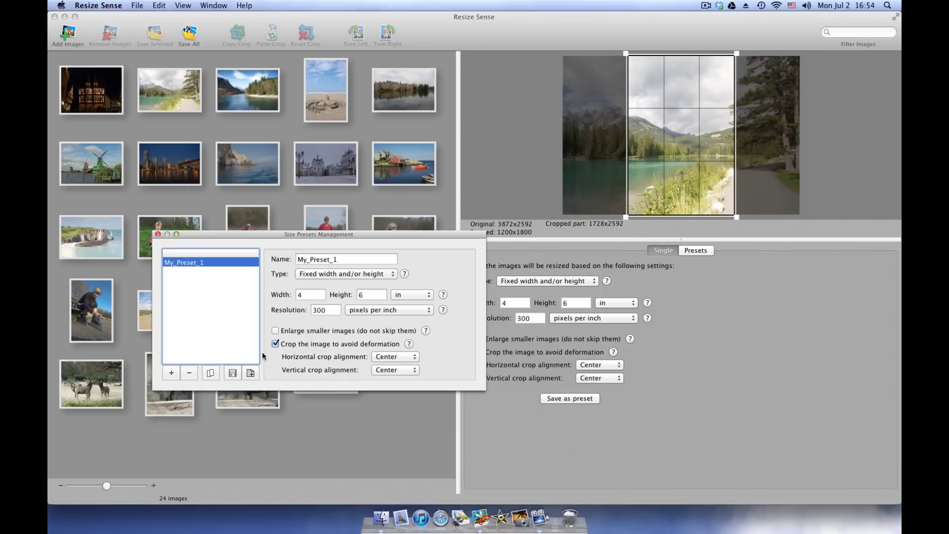
Duplicate My_Preset_1 as My_Preset_2 and set its type to Fixed dimensions.
{"action": "left_click", "coordinate": [210, 373]}
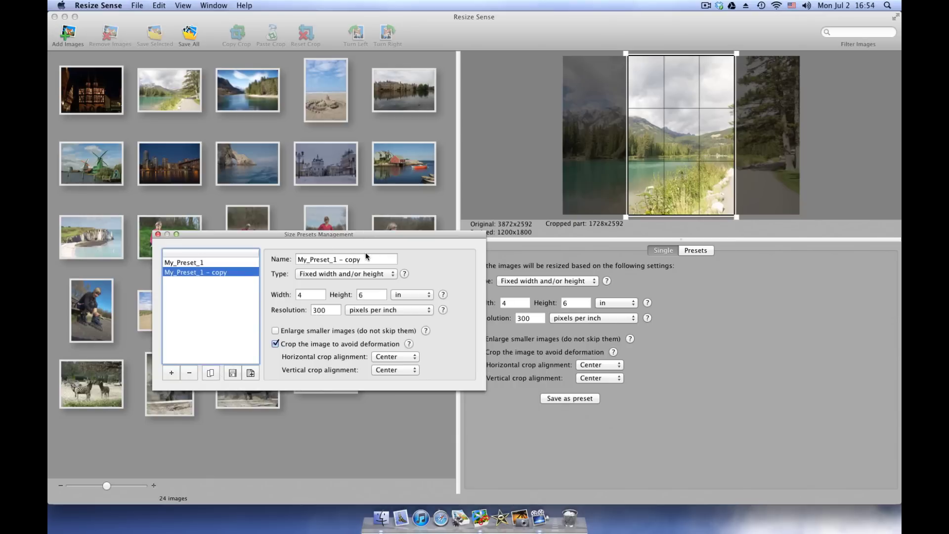
{"action": "left_click_drag", "start_coordinate": [365, 256], "coordinate": [331, 258]}
{"action": "type", "text": "2"}
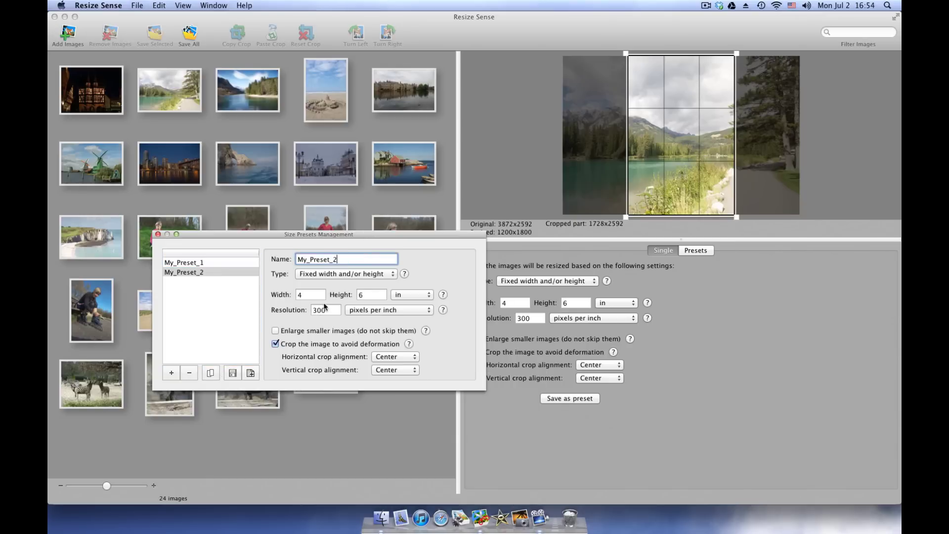
{"action": "left_click", "coordinate": [345, 273]}
{"action": "left_click", "coordinate": [345, 282]}
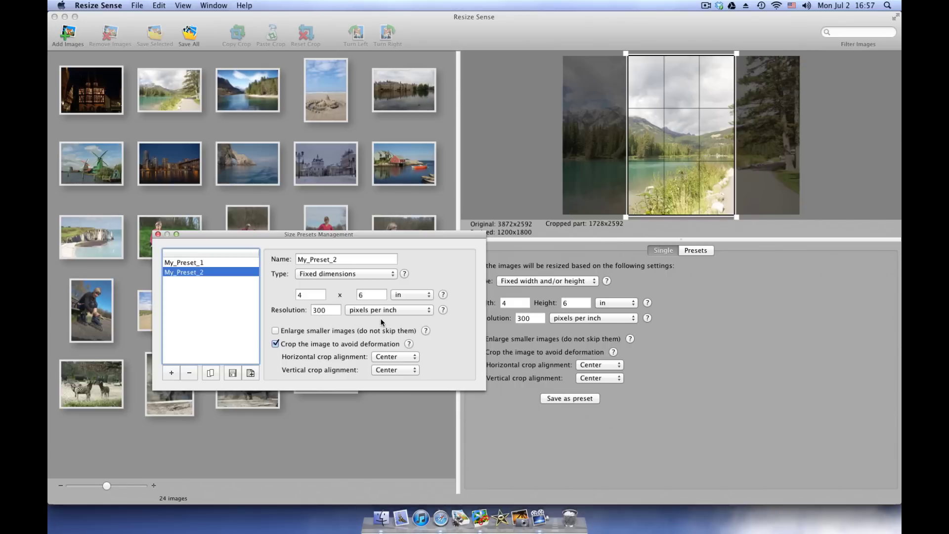
Clear the preset selection and import the downloaded example presets file.
{"action": "left_click", "coordinate": [179, 304]}
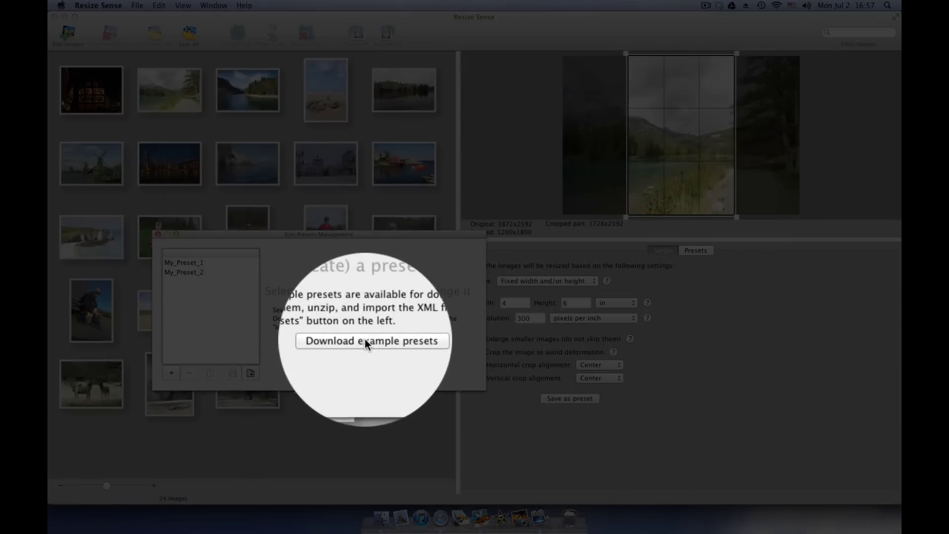
{"action": "left_click", "coordinate": [250, 374]}
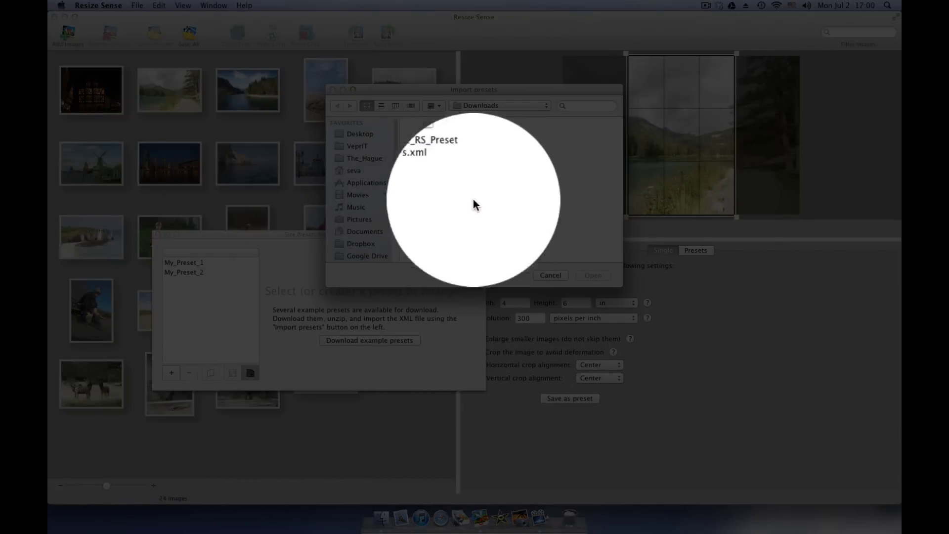
{"action": "double_click", "coordinate": [440, 141]}
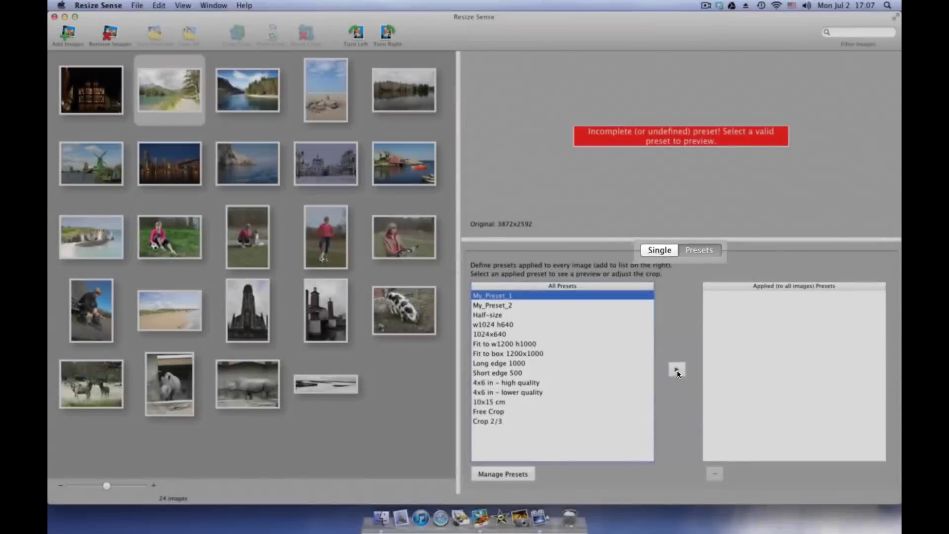
Apply My_Preset_1 and My_Preset_2 to every image.
{"action": "left_click", "coordinate": [678, 370]}
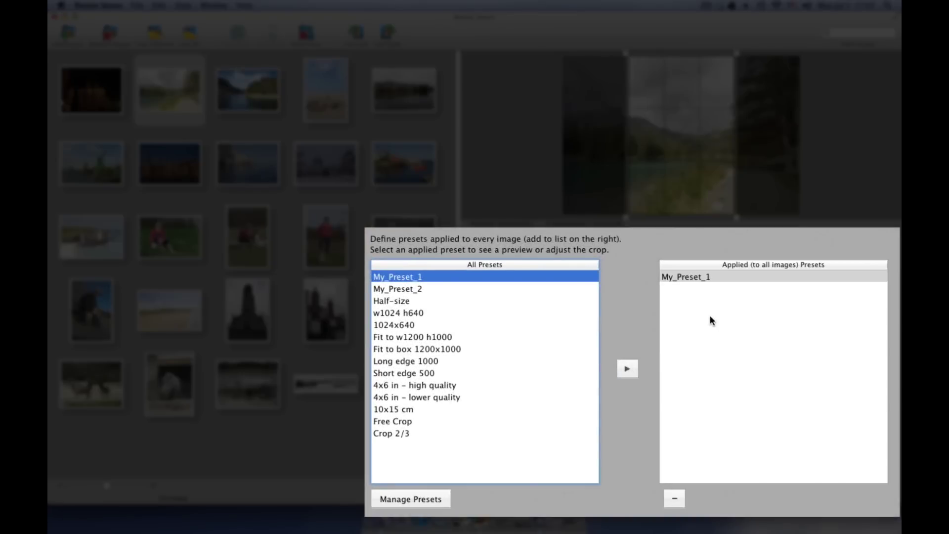
{"action": "left_click", "coordinate": [541, 288]}
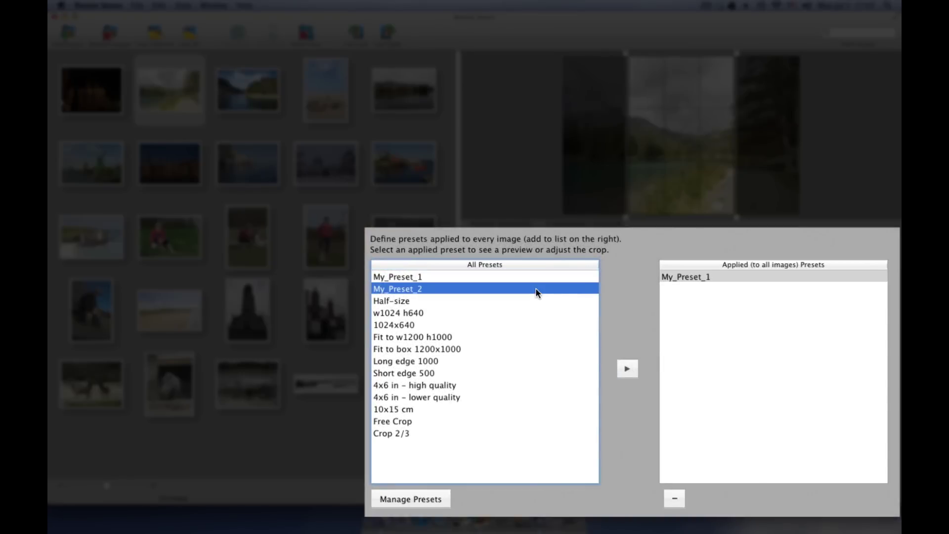
{"action": "left_click", "coordinate": [627, 366]}
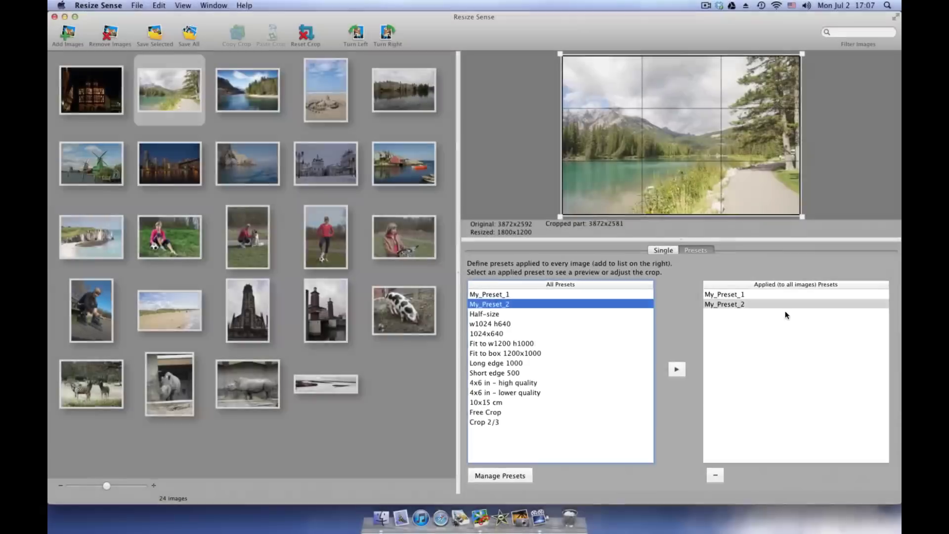
Shrink the lake photo's landscape crop, then its My_Preset_1 portrait crop.
{"action": "left_click_drag", "start_coordinate": [560, 218], "coordinate": [627, 163]}
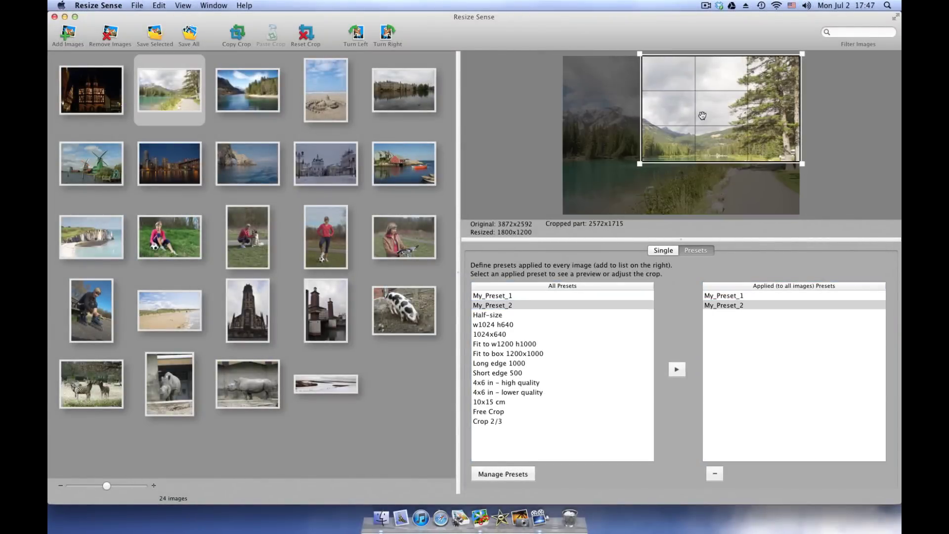
{"action": "left_click_drag", "start_coordinate": [706, 117], "coordinate": [677, 152]}
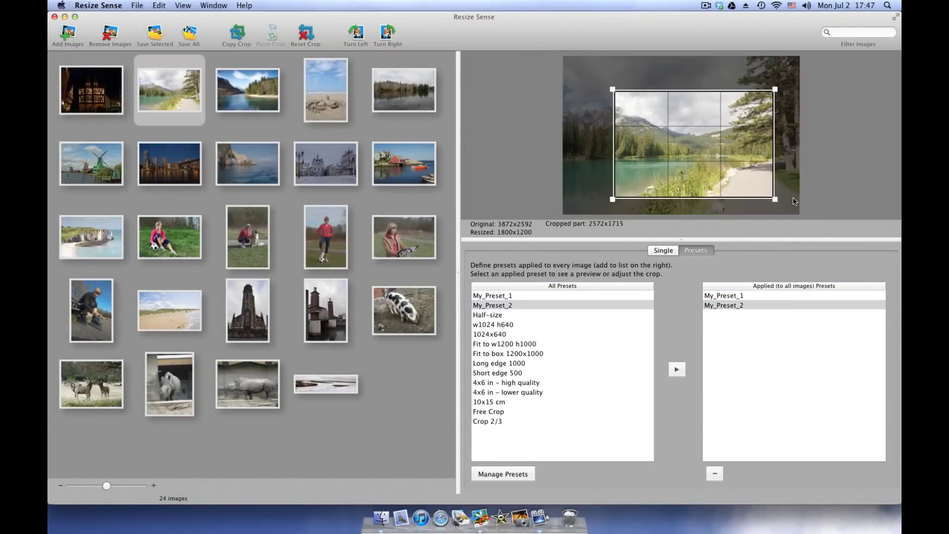
{"action": "left_click", "coordinate": [751, 296]}
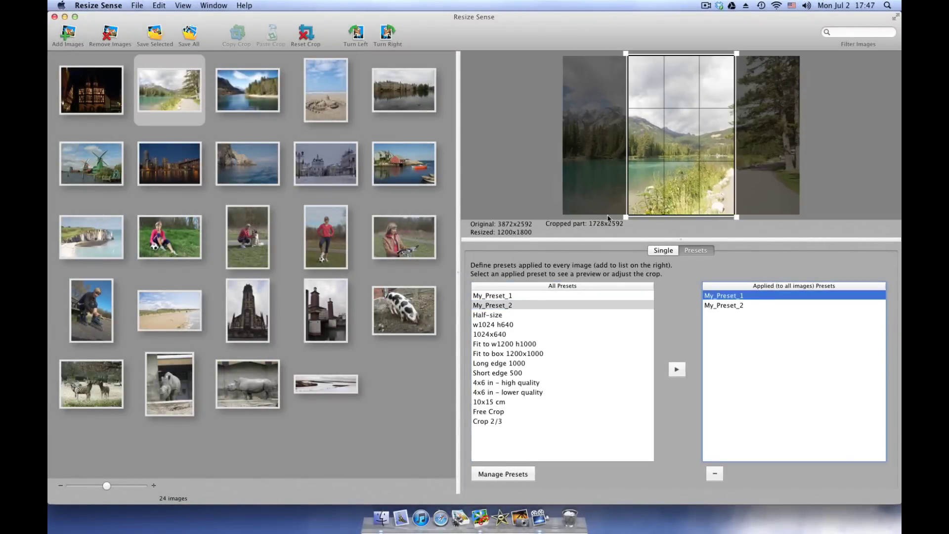
{"action": "left_click_drag", "start_coordinate": [627, 218], "coordinate": [629, 170]}
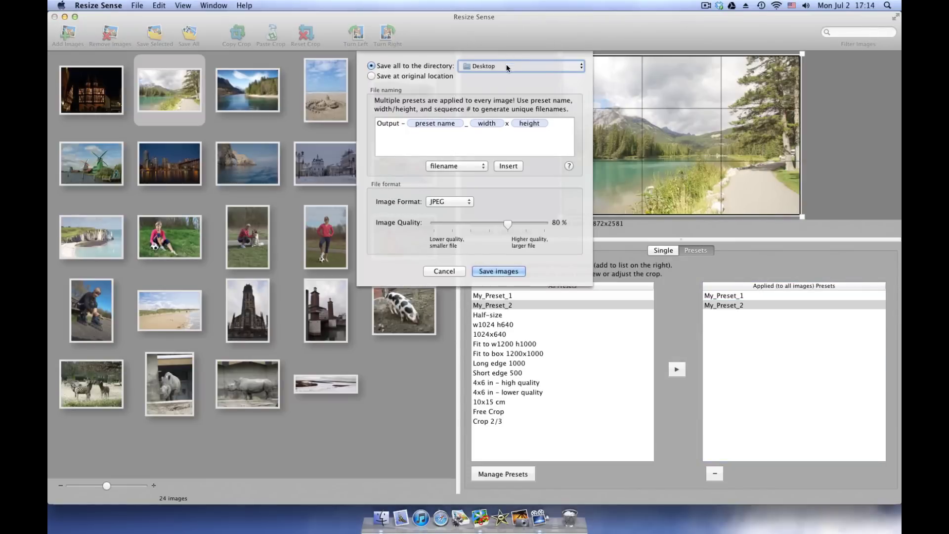
Set the Save All destination directory to the Output folder.
{"action": "left_click", "coordinate": [519, 66]}
{"action": "left_click", "coordinate": [495, 112]}
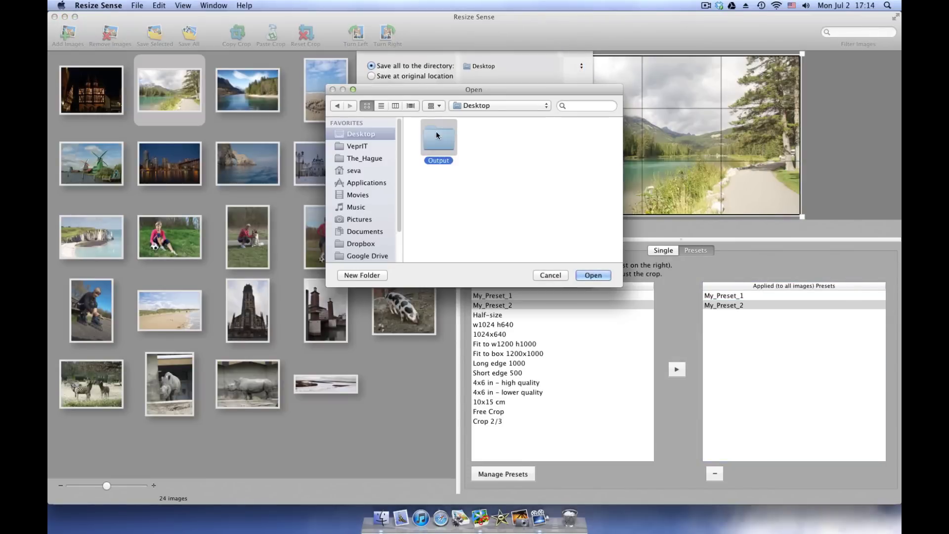
{"action": "double_click", "coordinate": [436, 131]}
{"action": "key", "text": "Return"}
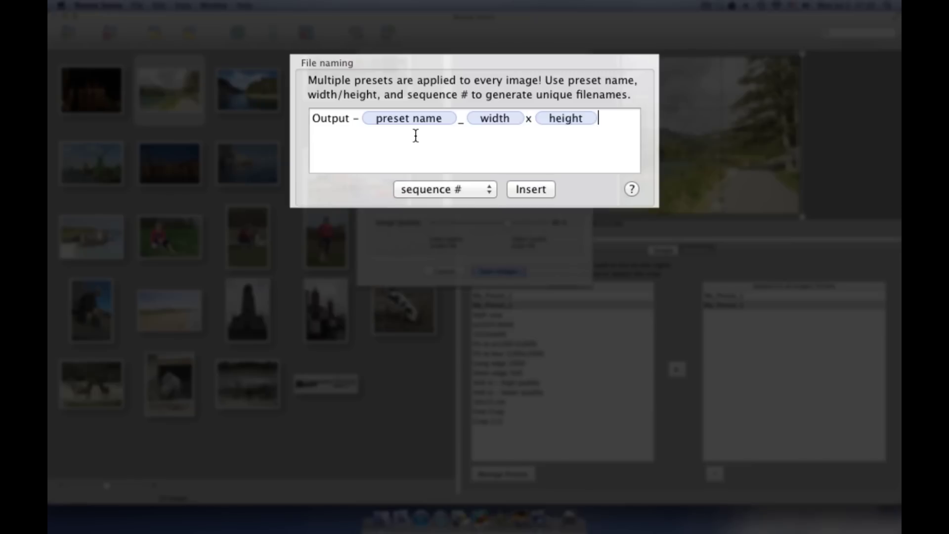
Add an underscore and the sequence # token to the file naming pattern.
{"action": "type", "text": "_"}
{"action": "left_click", "coordinate": [422, 194]}
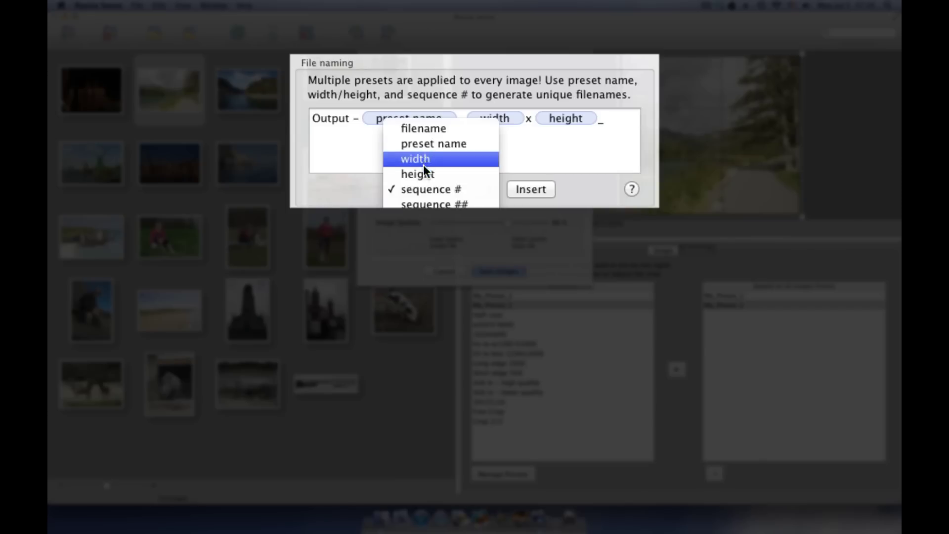
{"action": "left_click", "coordinate": [423, 188]}
{"action": "left_click", "coordinate": [531, 187]}
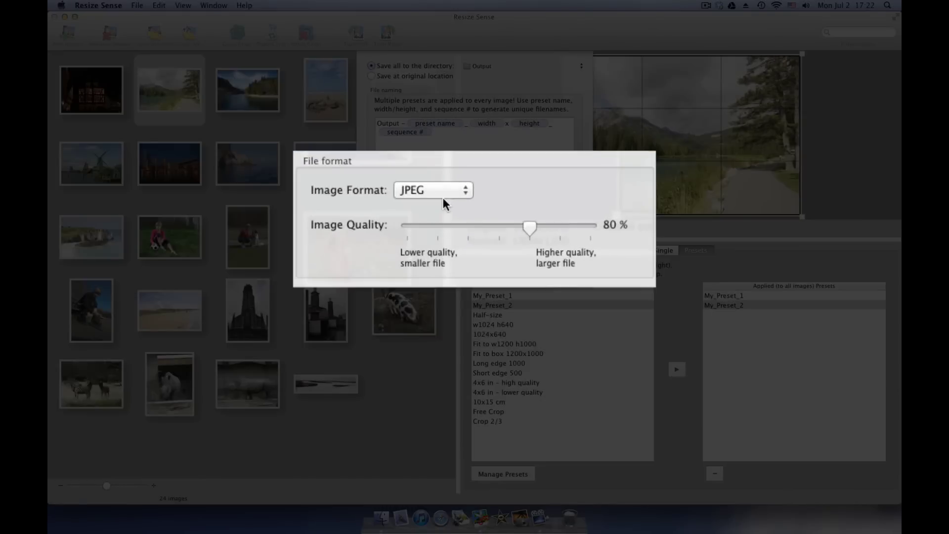
{"action": "left_click", "coordinate": [451, 202]}
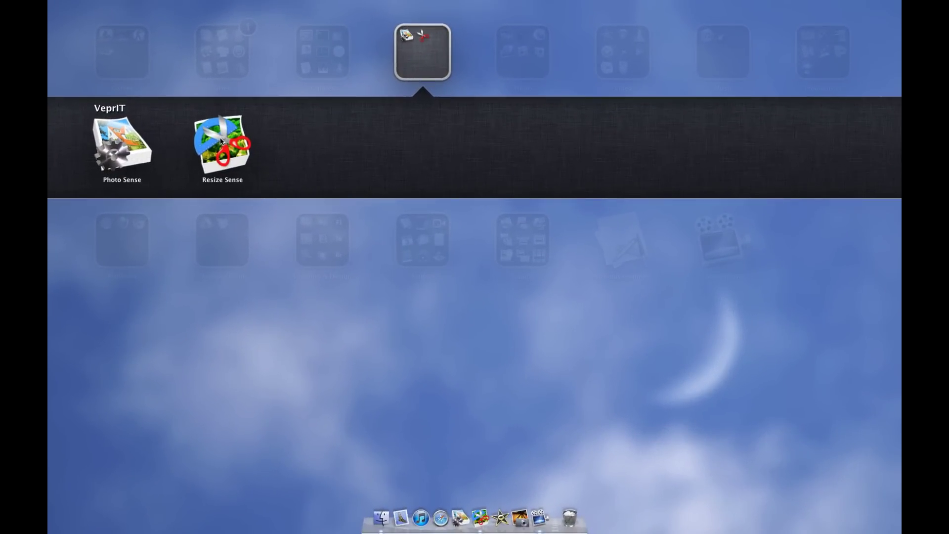
Launch Resize Sense from the VeprIT folder in Launchpad.
{"action": "left_click", "coordinate": [221, 141]}
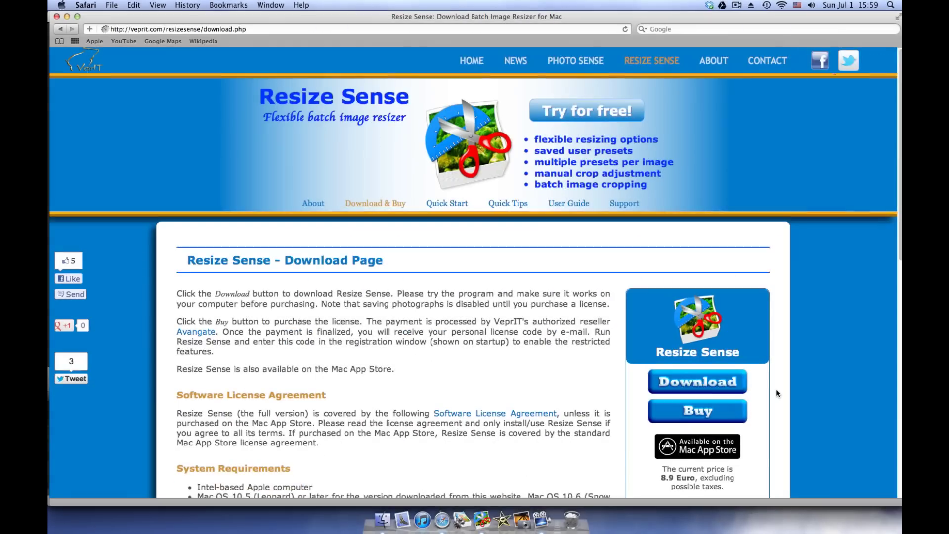
Scroll the Resize Sense download page down to the Download and Buy options.
{"action": "scroll", "coordinate": [776, 389], "scroll_direction": "down", "scroll_amount": 3}
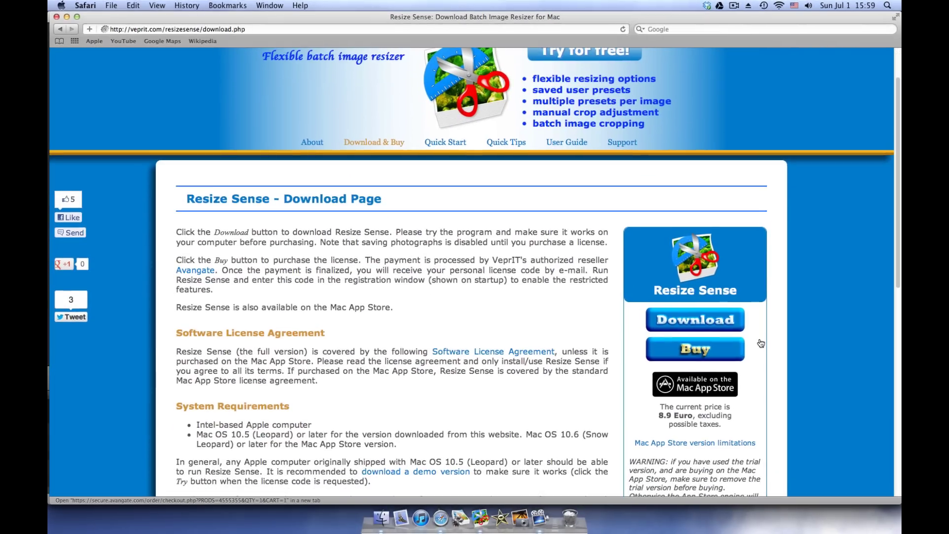